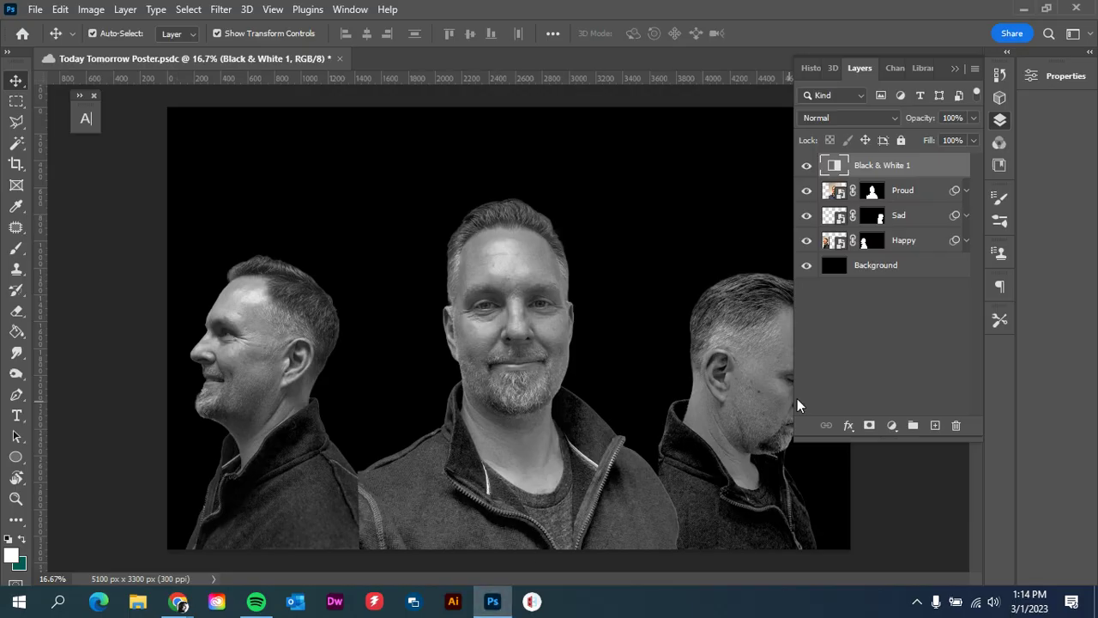
Step: Collapse the floating Layers panel group to clear the view of the three-pose poster
{"action": "left_click", "coordinate": [954, 67]}
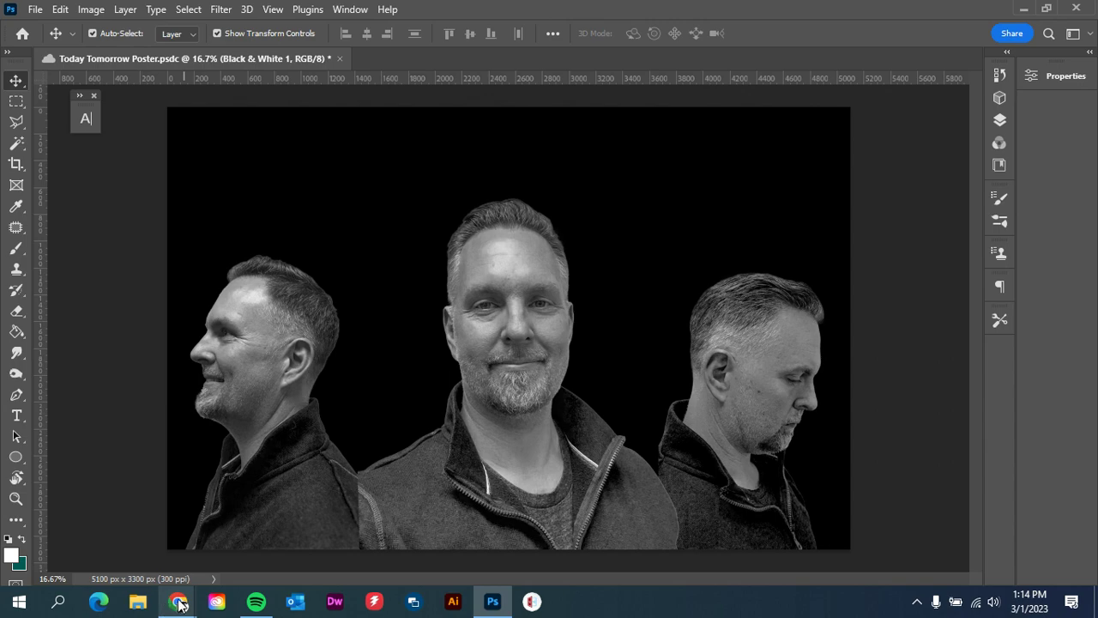
Step: In the reflection lists Google Doc, select the first list's proud-statements paragraph, then return to Photoshop
{"action": "mouse_move", "coordinate": [180, 604]}
{"action": "left_click", "coordinate": [142, 554]}
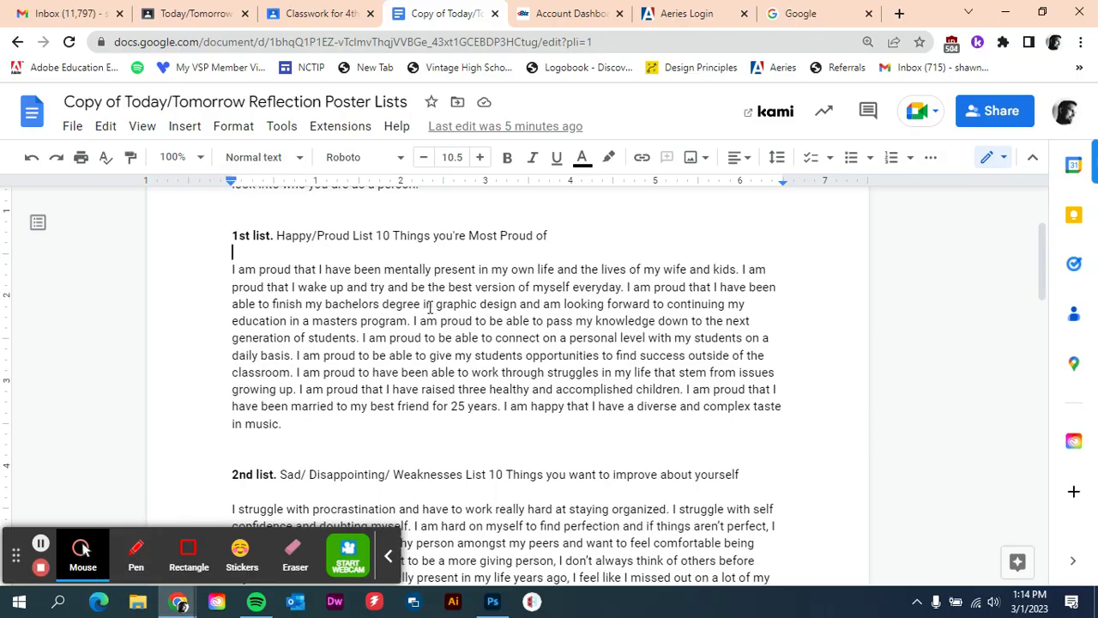
{"action": "scroll", "coordinate": [431, 322], "scroll_direction": "up", "scroll_amount": 2}
{"action": "scroll", "coordinate": [431, 322], "scroll_direction": "down", "scroll_amount": 1}
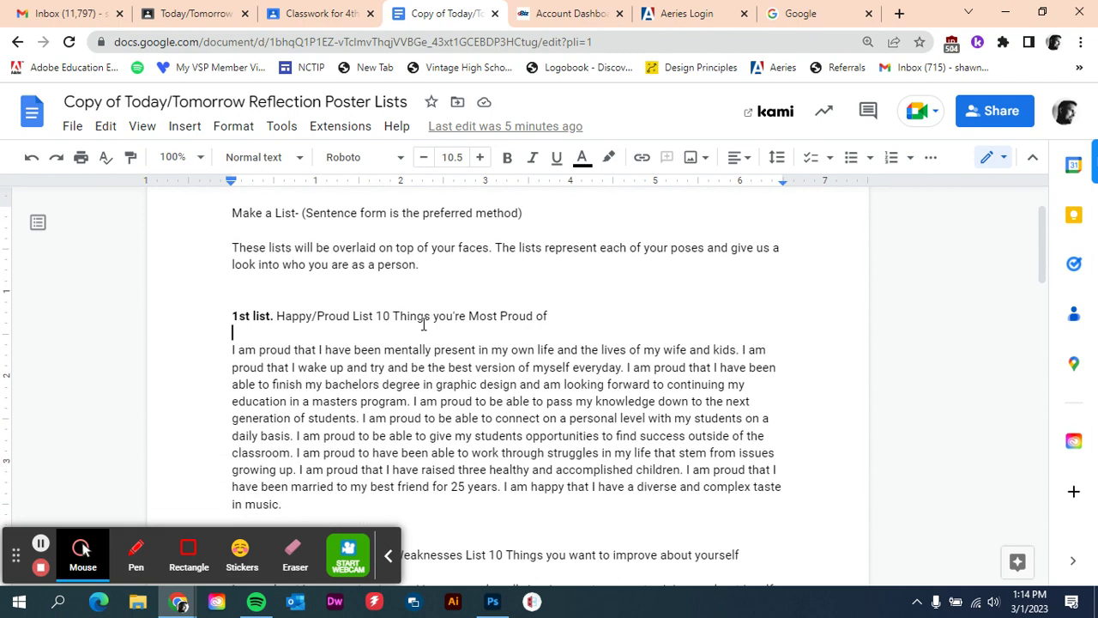
{"action": "scroll", "coordinate": [420, 326], "scroll_direction": "down", "scroll_amount": 1}
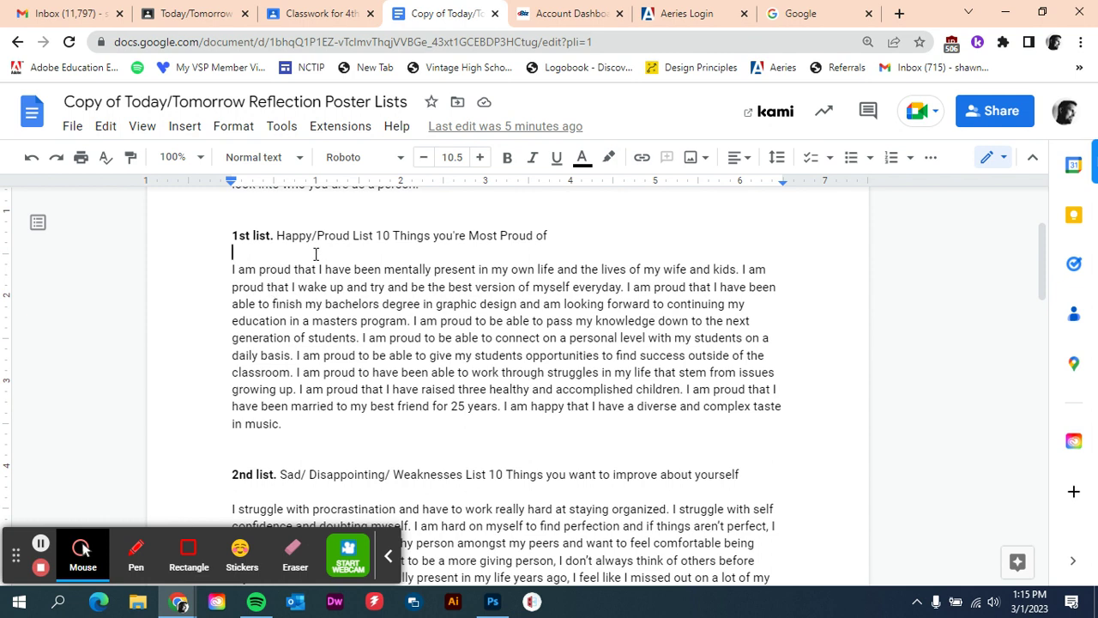
{"action": "left_click_drag", "start_coordinate": [283, 425], "coordinate": [223, 269]}
{"action": "key", "text": "ctrl+c"}
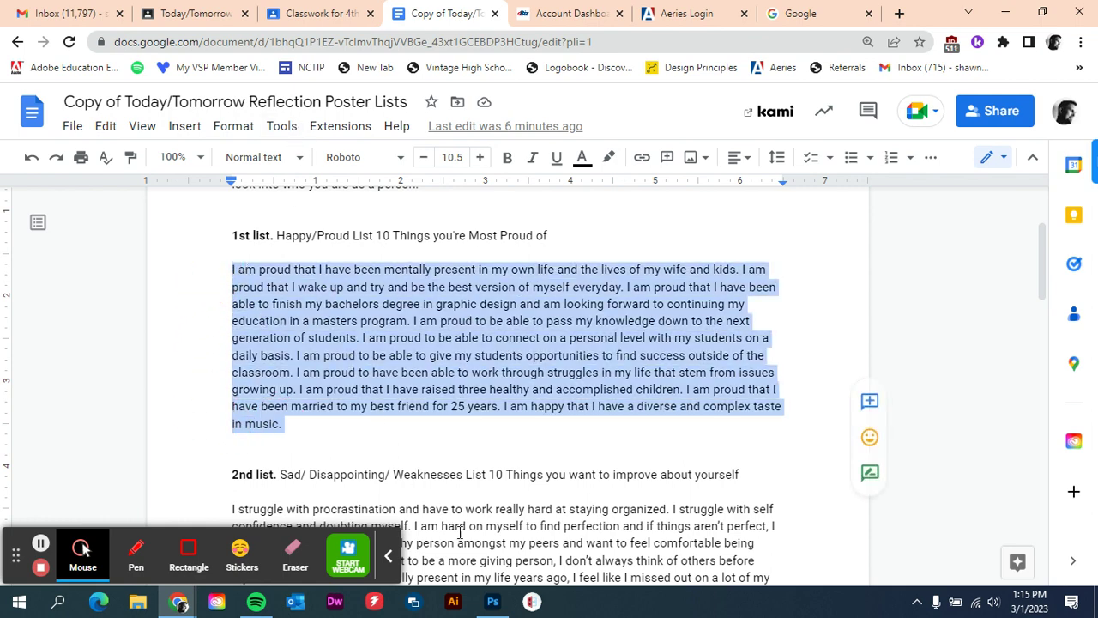
{"action": "left_click", "coordinate": [492, 601]}
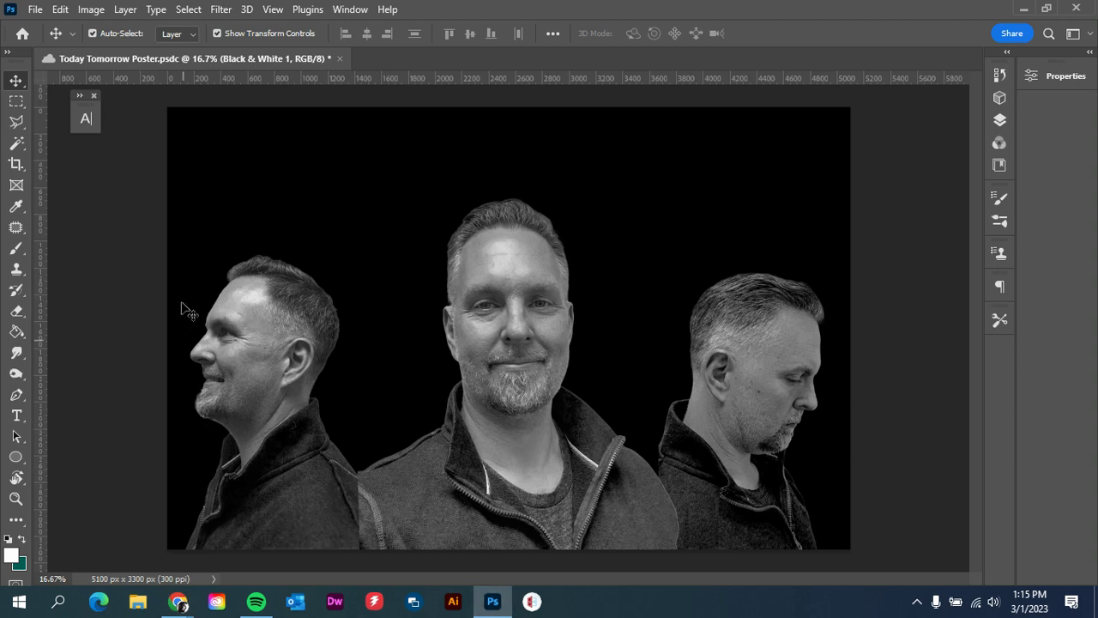
Step: Close the glyph palette and dock the Character panel (Bratsy Script Demo, 12 pt) expanded on the right
{"action": "left_click", "coordinate": [94, 96]}
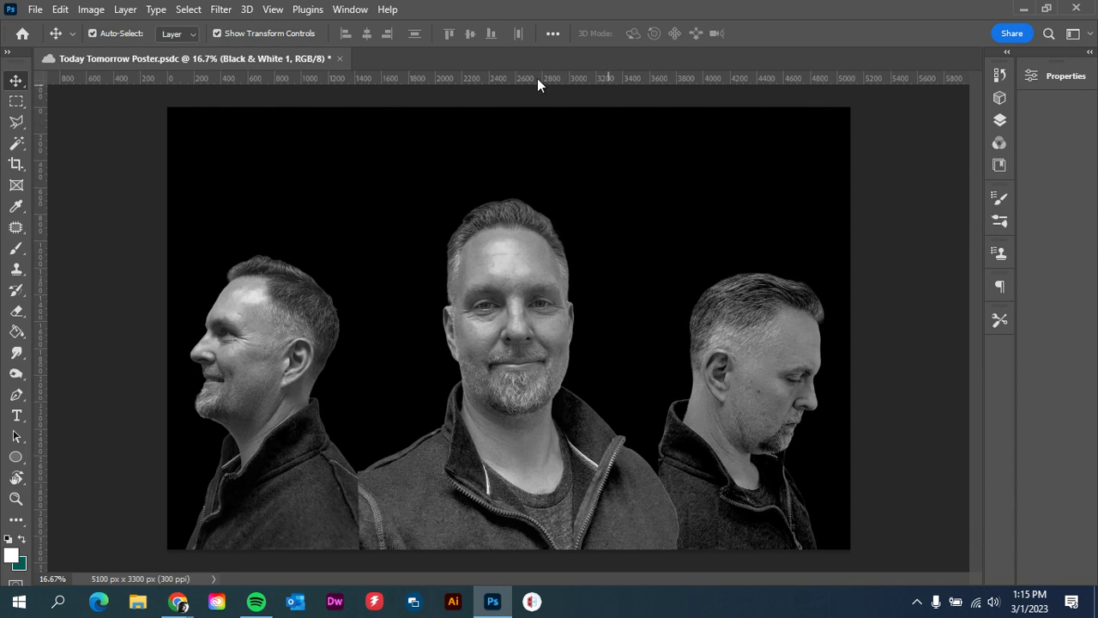
{"action": "left_click", "coordinate": [349, 12]}
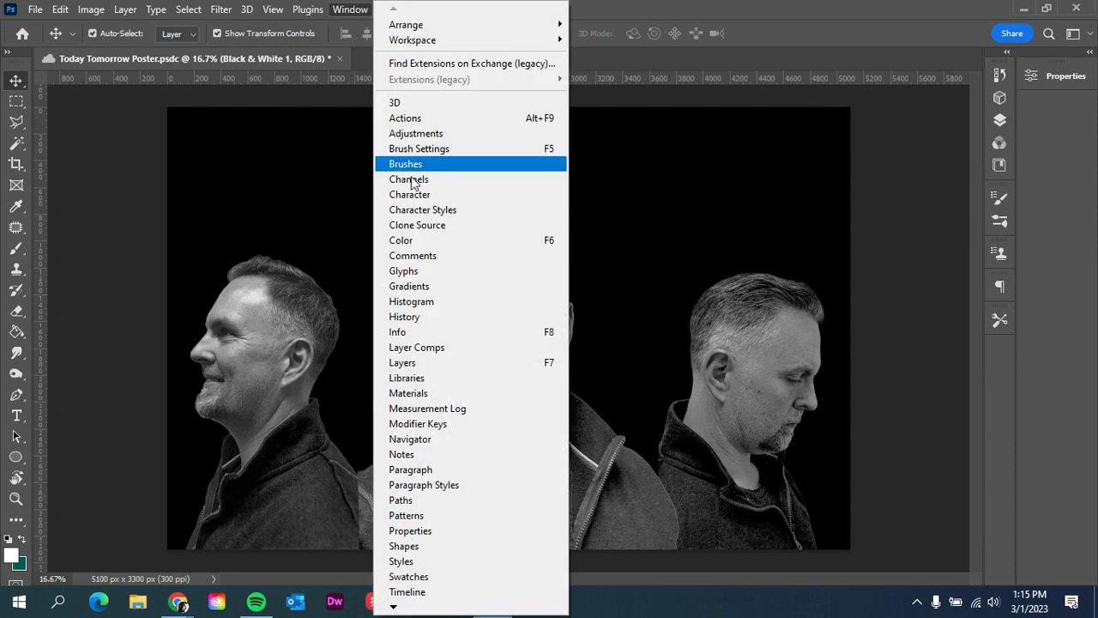
{"action": "left_click", "coordinate": [431, 195]}
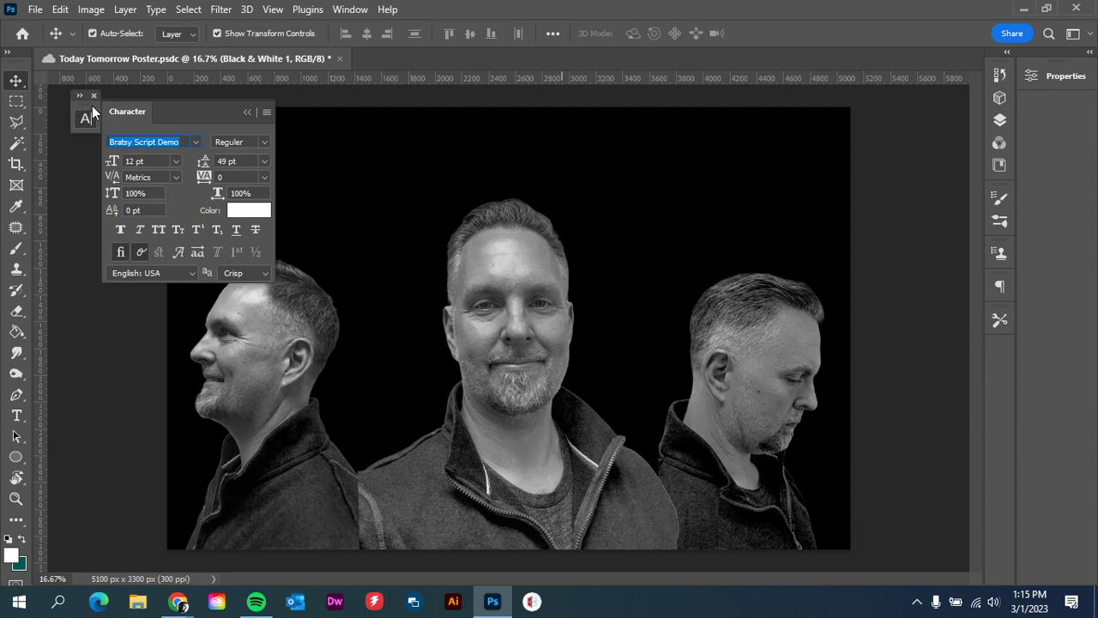
{"action": "left_click_drag", "start_coordinate": [83, 104], "coordinate": [448, 128]}
{"action": "left_click_drag", "start_coordinate": [952, 323], "coordinate": [998, 354]}
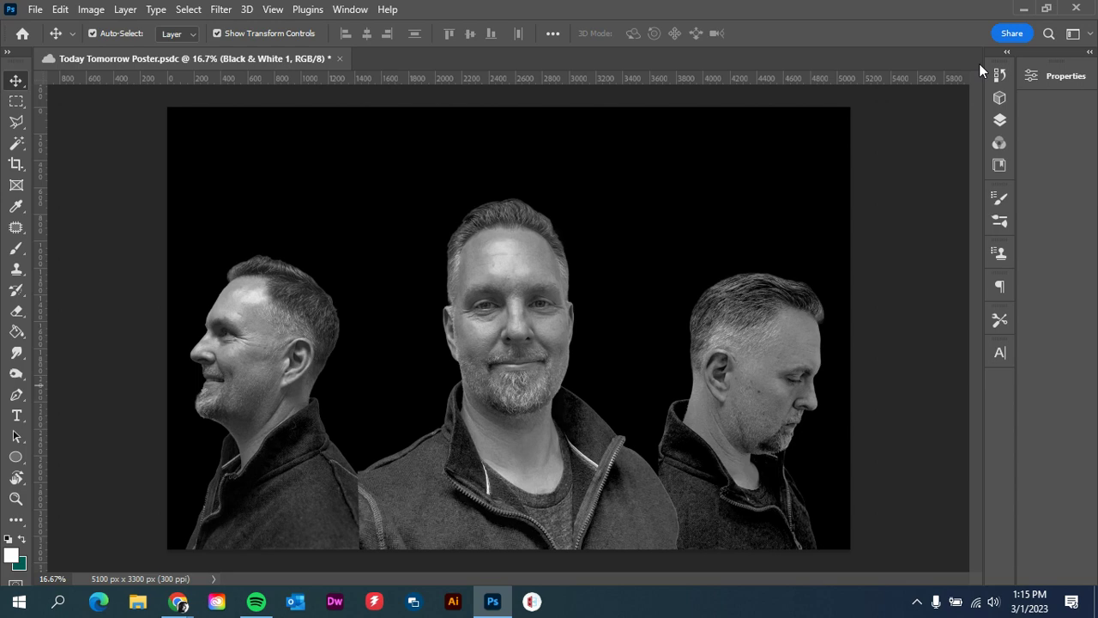
{"action": "left_click", "coordinate": [1000, 353]}
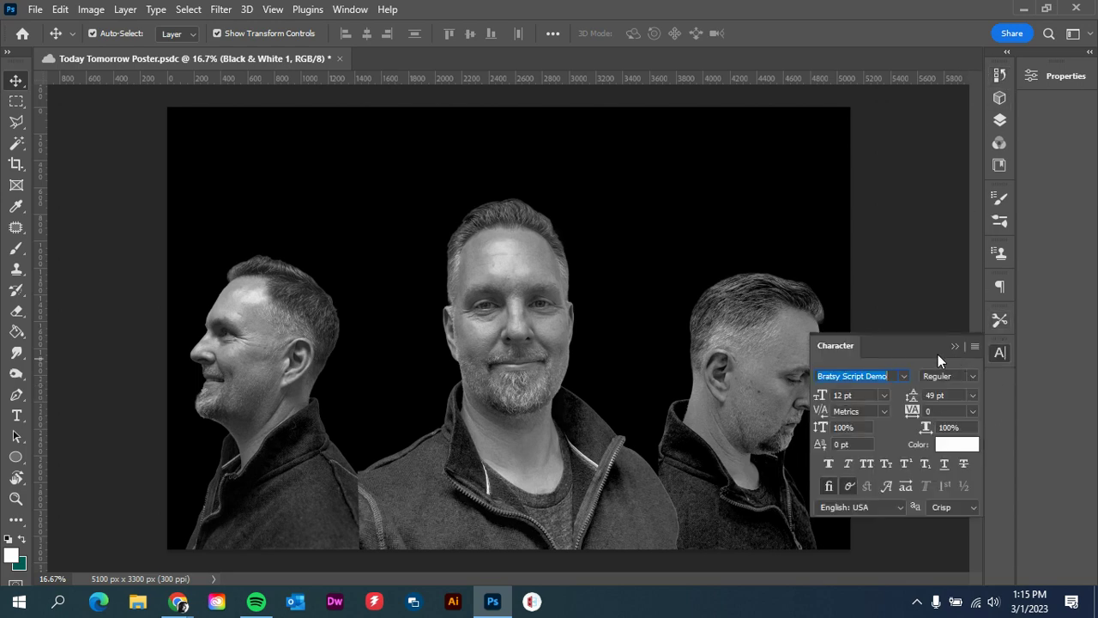
Step: Set the text colour to white (ffffff), replacing a briefly chosen black
{"action": "left_click", "coordinate": [948, 444]}
{"action": "left_click_drag", "start_coordinate": [192, 247], "coordinate": [78, 380]}
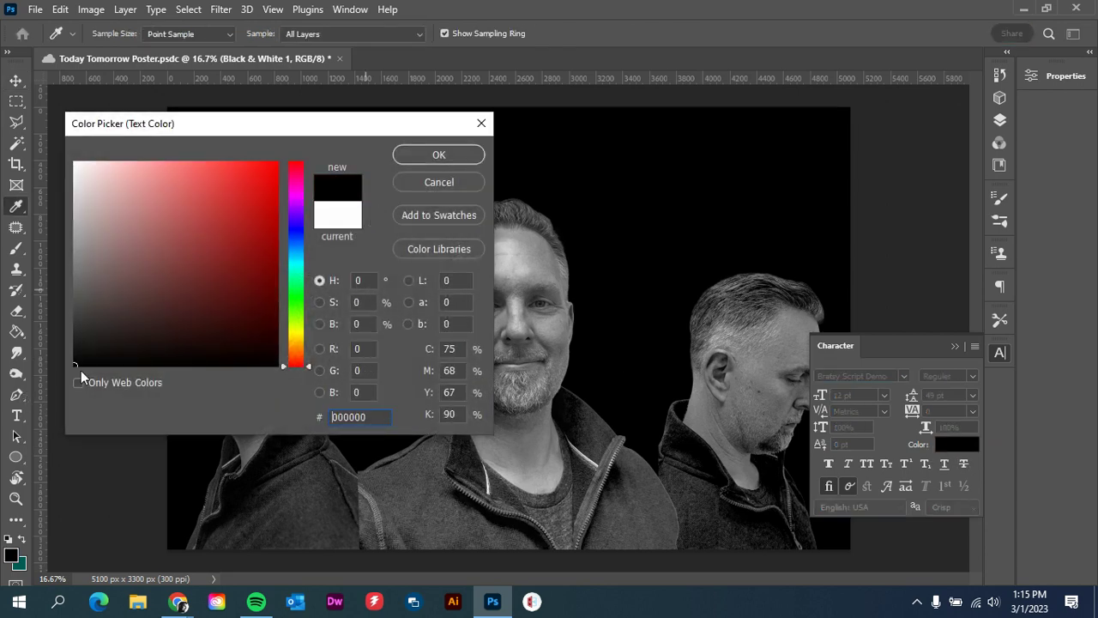
{"action": "left_click", "coordinate": [464, 155]}
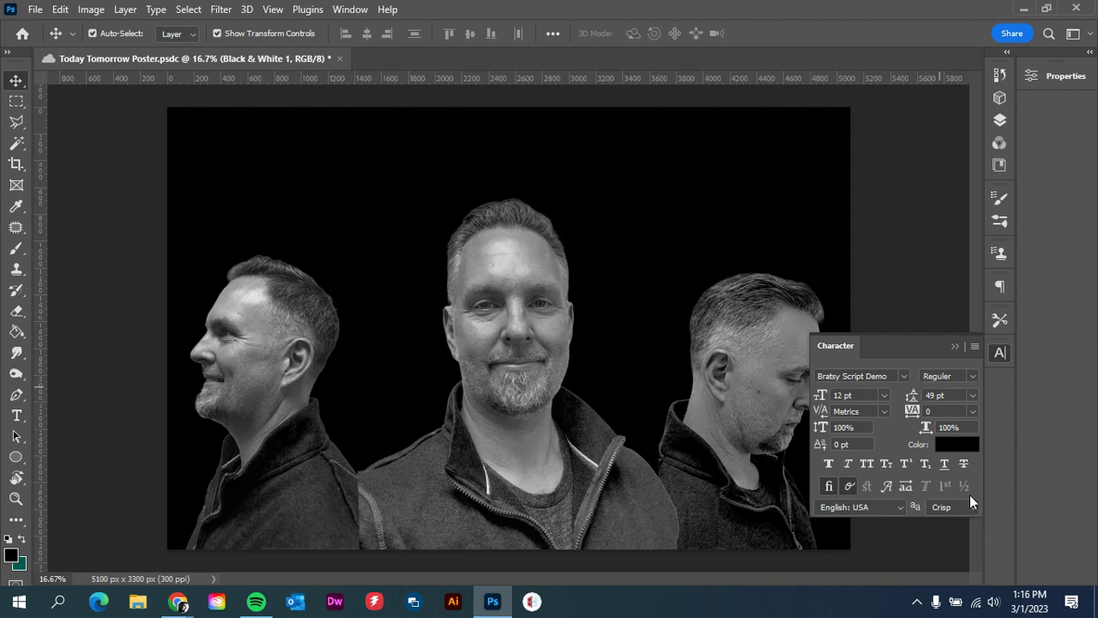
{"action": "left_click", "coordinate": [956, 447]}
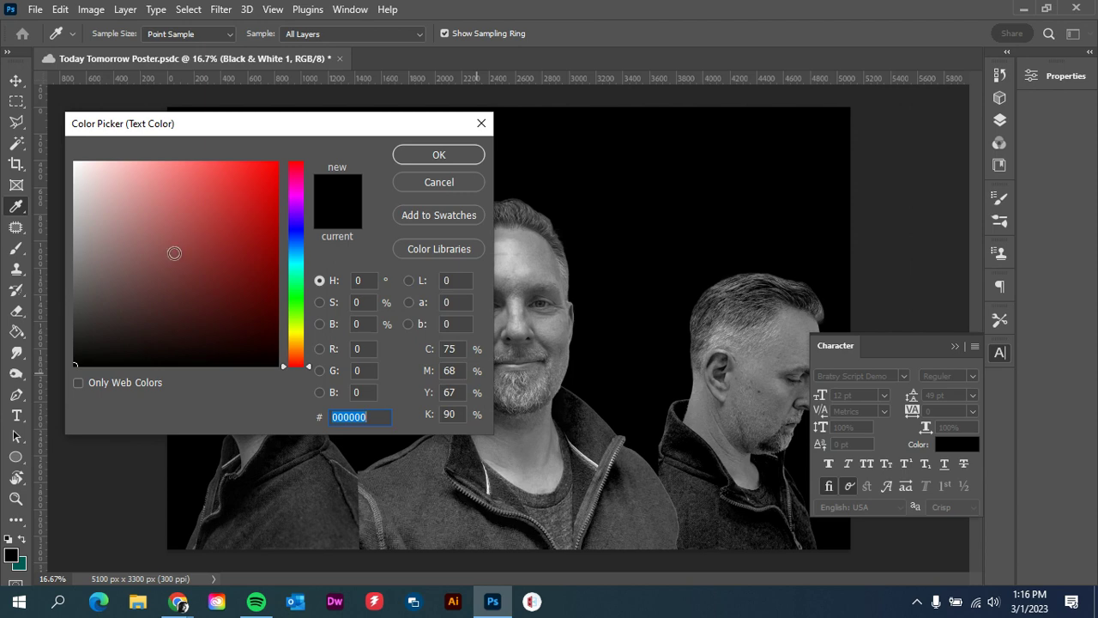
{"action": "type", "text": "ffffff"}
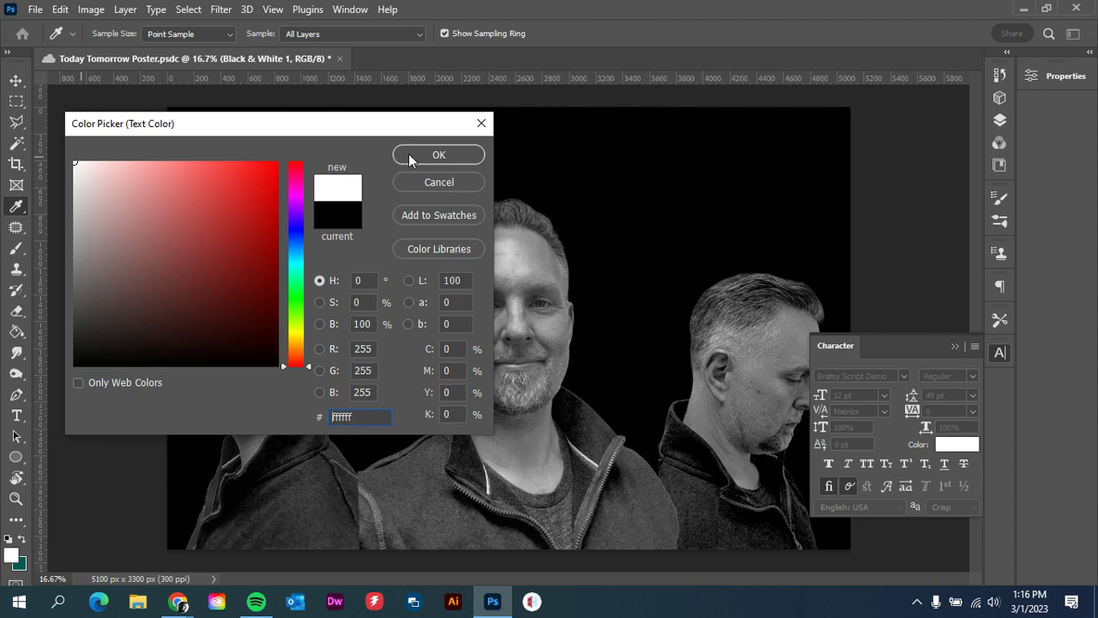
{"action": "left_click", "coordinate": [410, 154]}
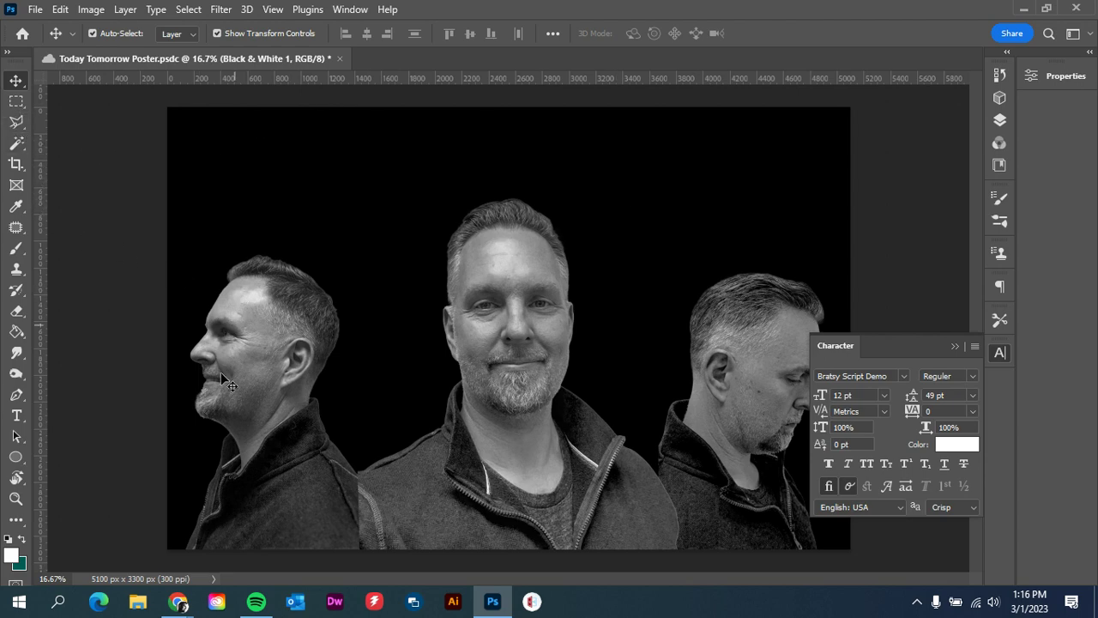
Step: Draw a paragraph text box over the left pose and paste the proud-statements paragraph into it
{"action": "left_click", "coordinate": [17, 416]}
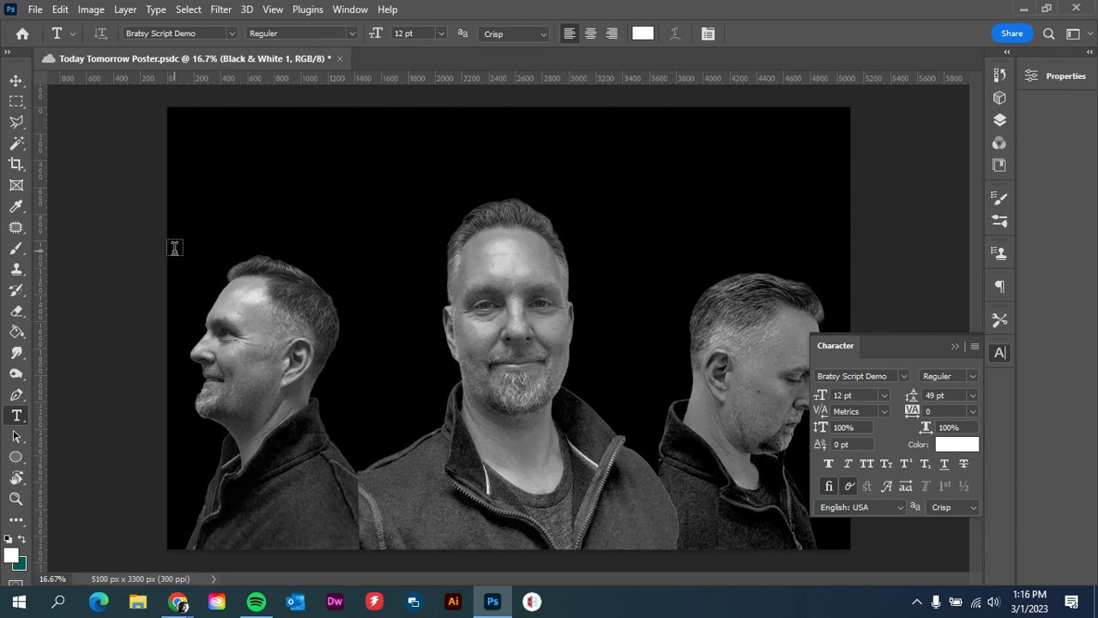
{"action": "left_click_drag", "start_coordinate": [175, 250], "coordinate": [361, 546]}
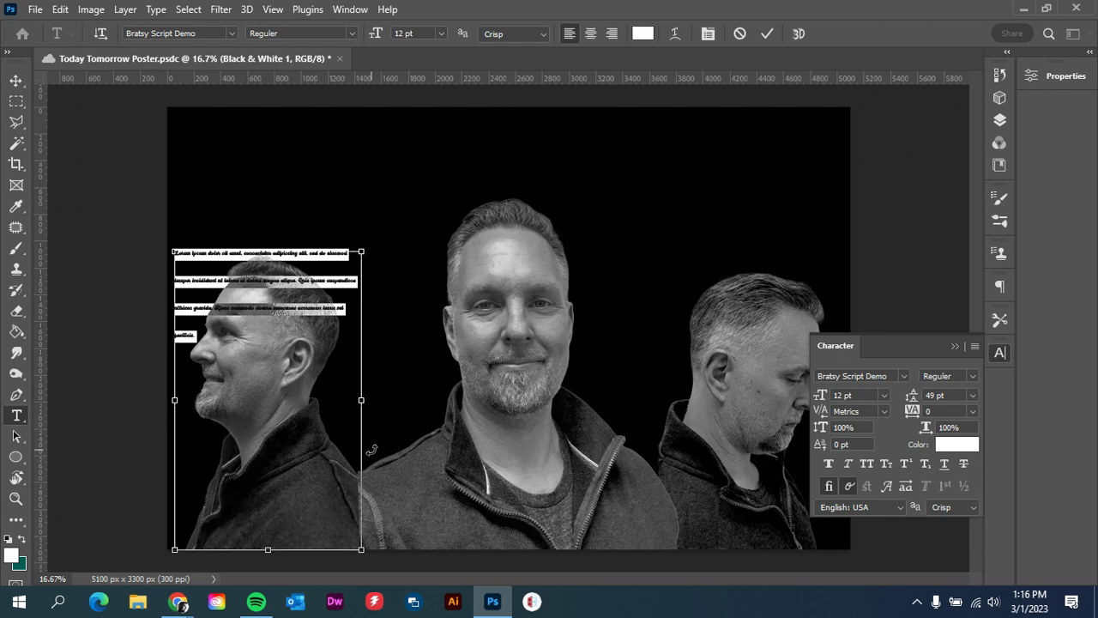
{"action": "key", "text": "ctrl+v"}
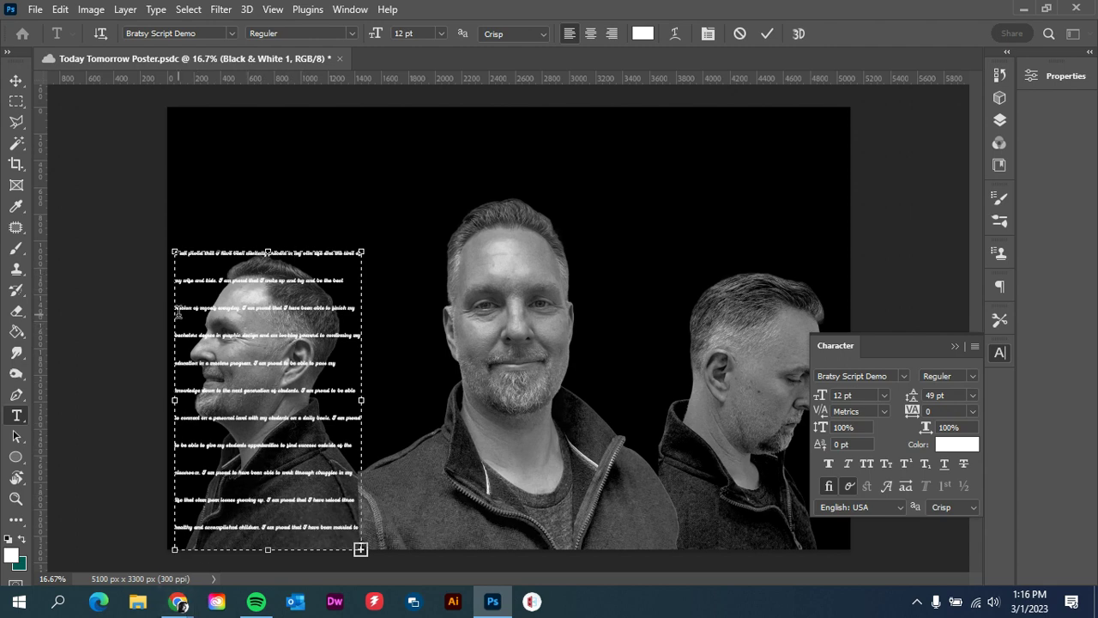
Step: Commit the text, nudge the block slightly over the left pose, and open the font list
{"action": "left_click", "coordinate": [15, 83]}
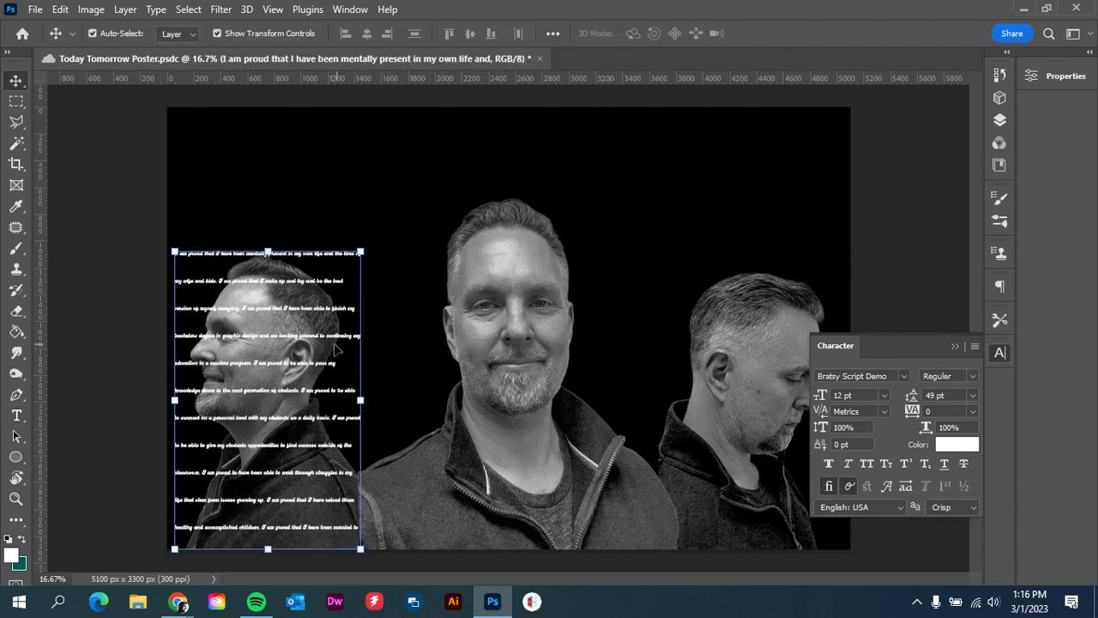
{"action": "mouse_move", "coordinate": [291, 312]}
{"action": "left_mouse_down"}
{"action": "mouse_move", "coordinate": [311, 324]}
{"action": "mouse_move", "coordinate": [331, 255]}
{"action": "mouse_move", "coordinate": [306, 294]}
{"action": "mouse_move", "coordinate": [326, 245]}
{"action": "mouse_move", "coordinate": [298, 319]}
{"action": "mouse_move", "coordinate": [290, 311]}
{"action": "left_mouse_up"}
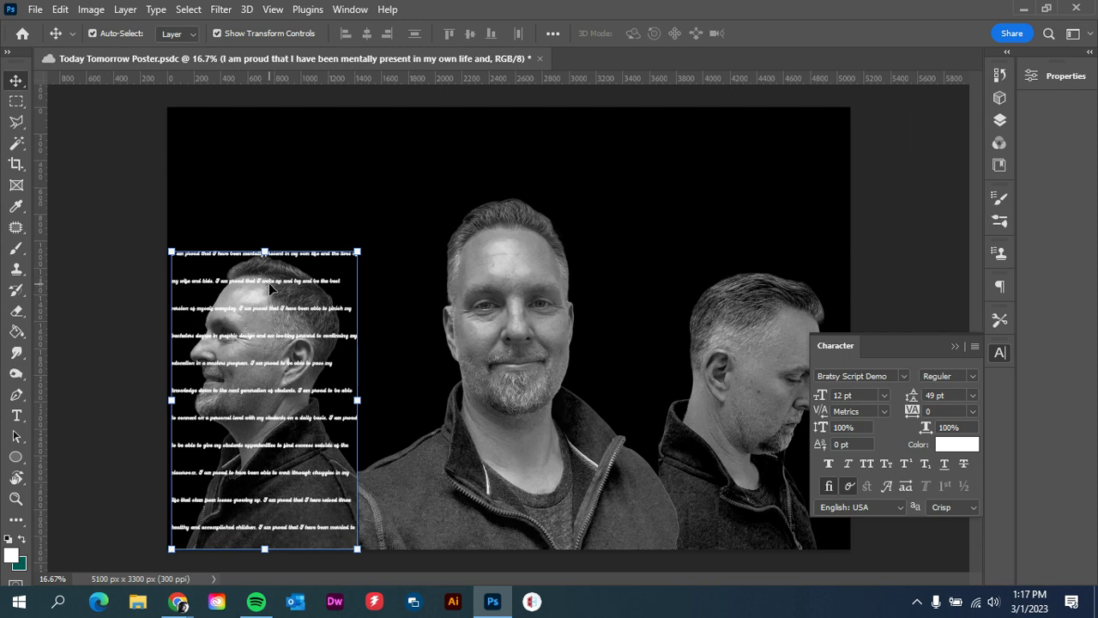
{"action": "left_click", "coordinate": [903, 378]}
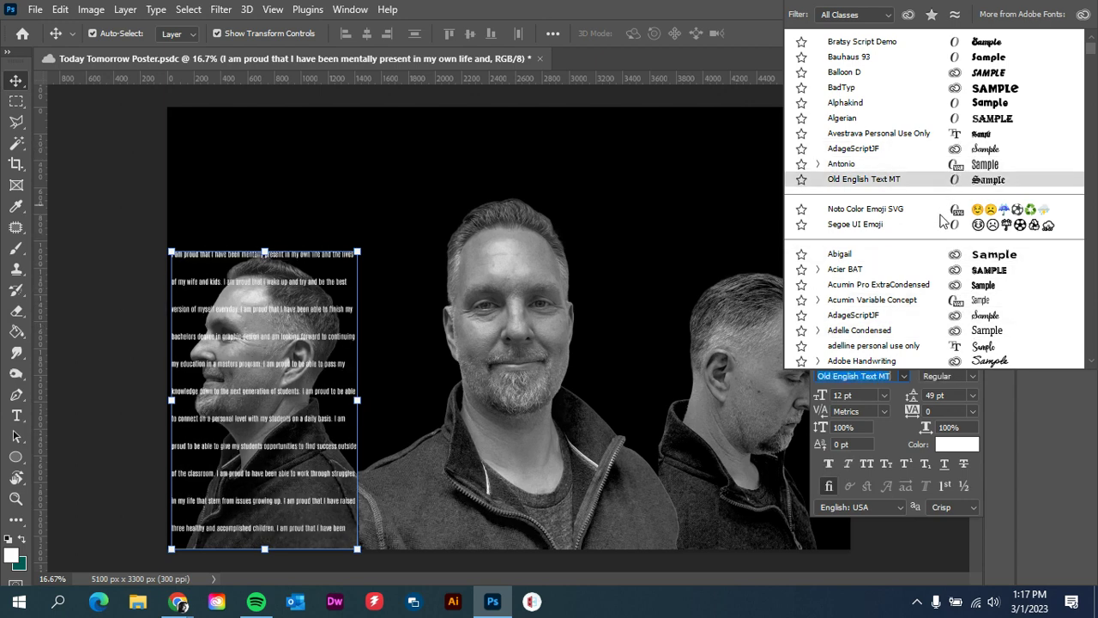
Step: Apply the Alphakind font to the paragraph
{"action": "scroll", "coordinate": [944, 215], "scroll_direction": "down", "scroll_amount": 3}
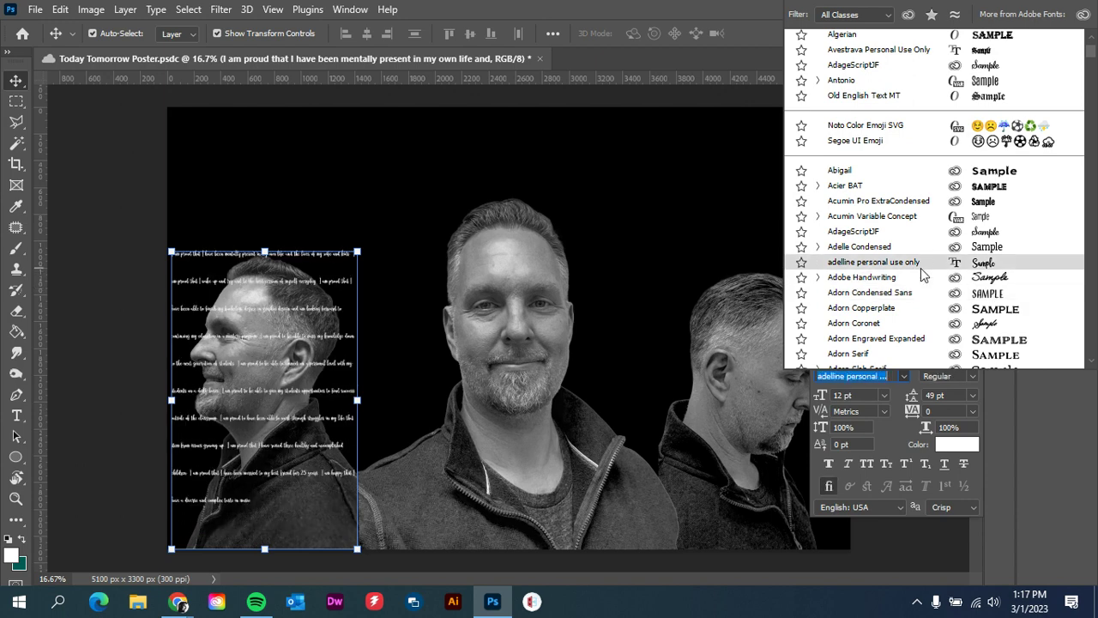
{"action": "scroll", "coordinate": [923, 273], "scroll_direction": "down", "scroll_amount": 3}
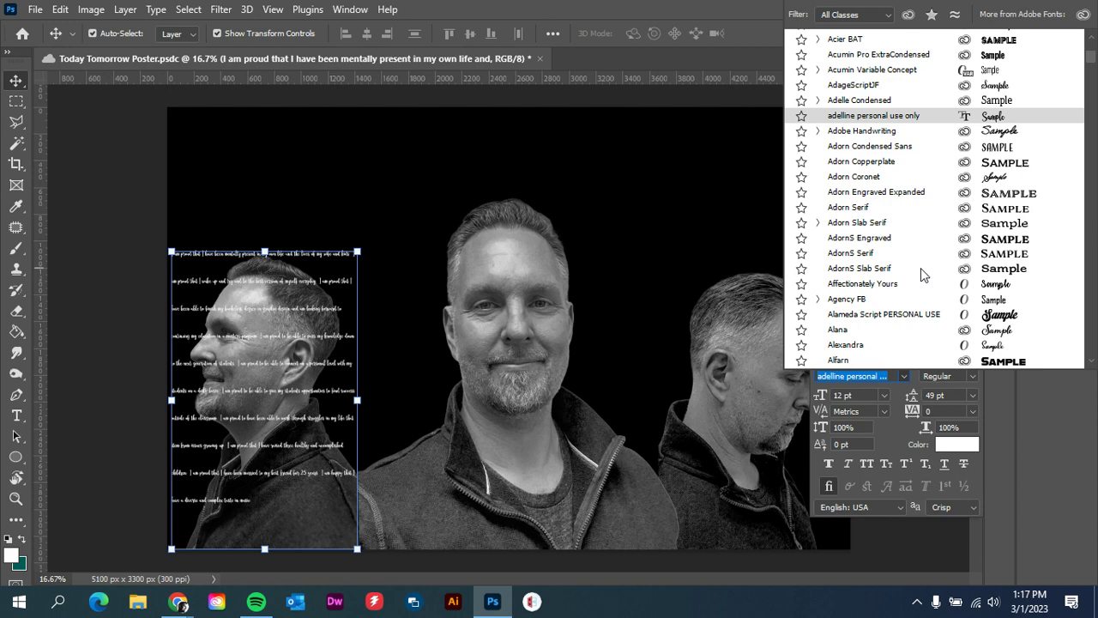
{"action": "scroll", "coordinate": [920, 267], "scroll_direction": "down", "scroll_amount": 4}
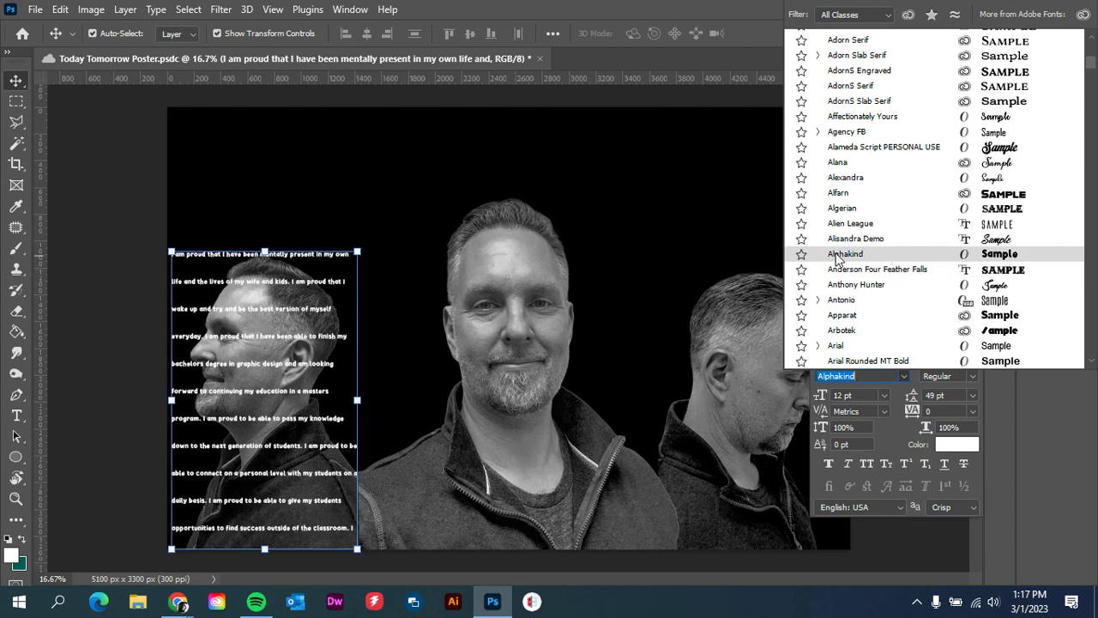
{"action": "left_click", "coordinate": [835, 252]}
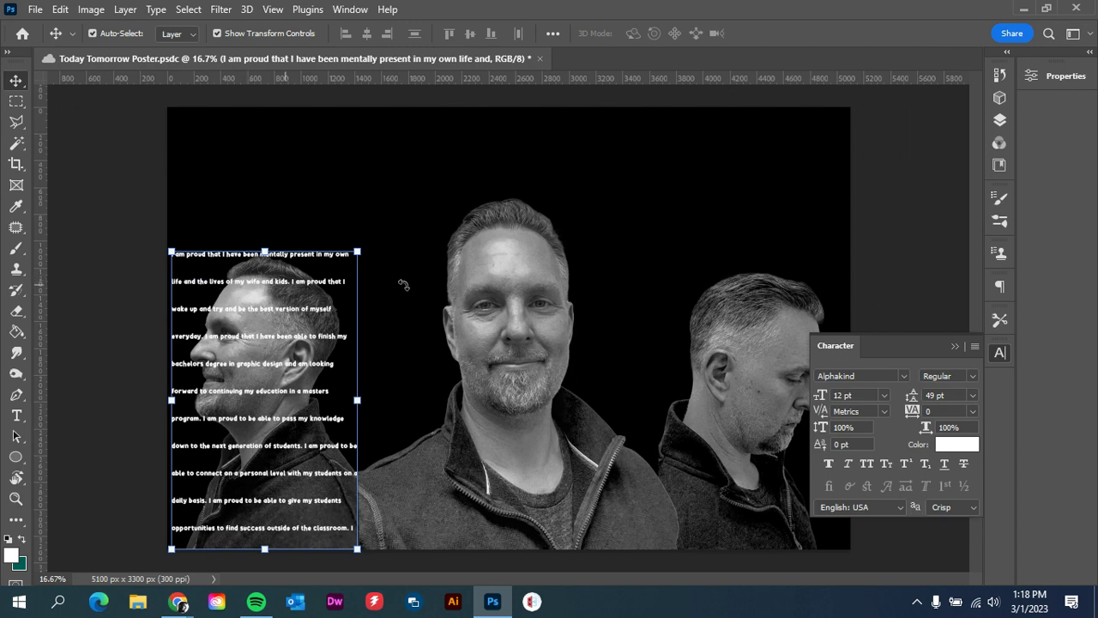
Step: Raise the paragraph's font size from 12 pt to 16 pt
{"action": "left_click", "coordinate": [862, 395]}
{"action": "key", "text": "Up"}
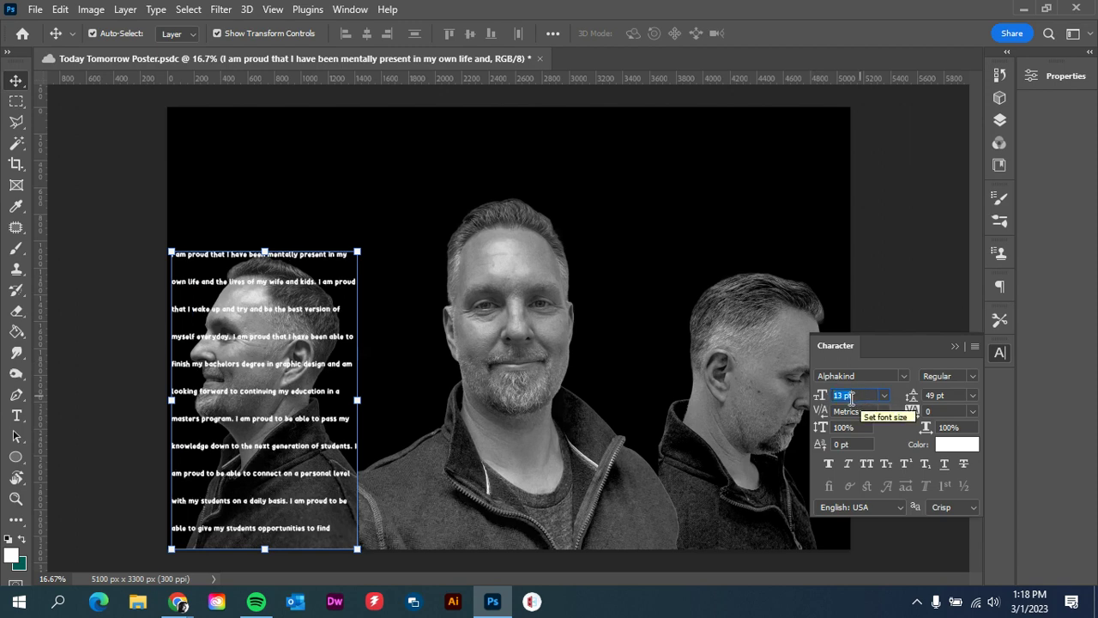
{"action": "key", "text": "Up"}
{"action": "key", "text": "Up"}
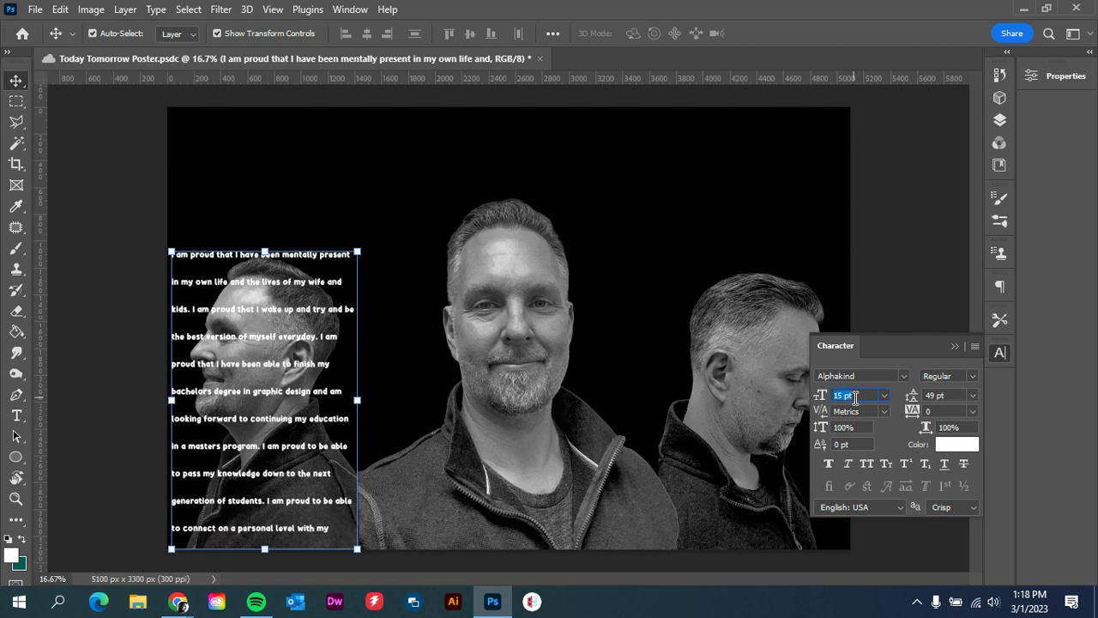
{"action": "key", "text": "Up"}
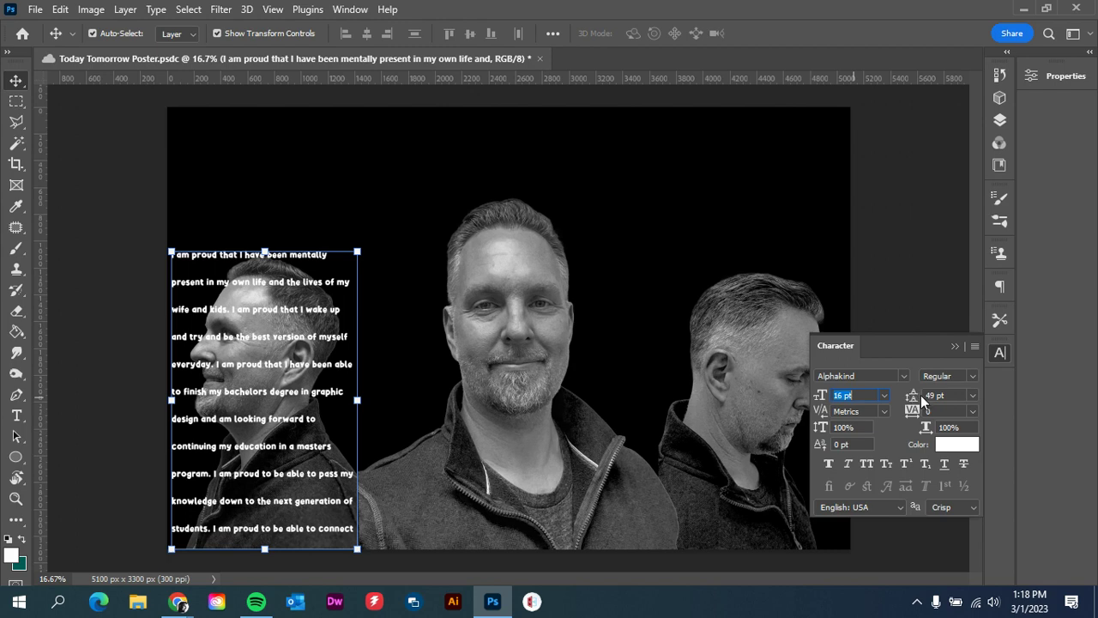
Step: Tighten the leading step by step from 49 pt down to 12 pt
{"action": "left_click", "coordinate": [944, 398]}
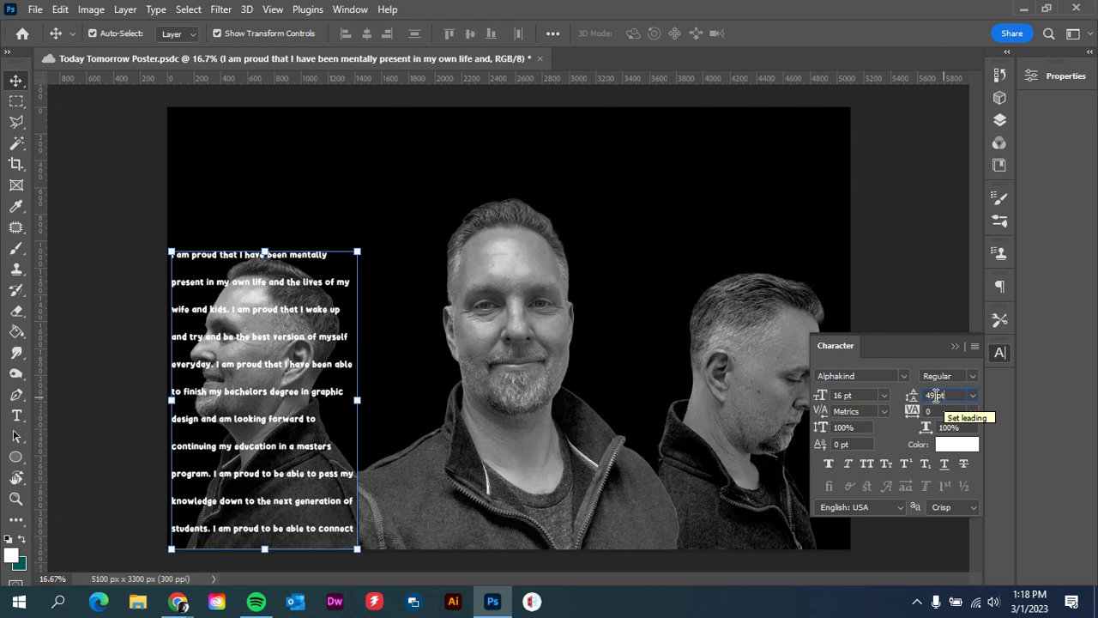
{"action": "key", "text": "Down"}
{"action": "key", "text": "Down"}
{"action": "key", "text": "Down"}
{"action": "key", "text": "Down"}
{"action": "key", "text": "Down"}
{"action": "key", "text": "Down"}
{"action": "key", "text": "Down"}
{"action": "key", "text": "Down"}
{"action": "key", "text": "Down"}
{"action": "key", "text": "Down"}
{"action": "key", "text": "Down"}
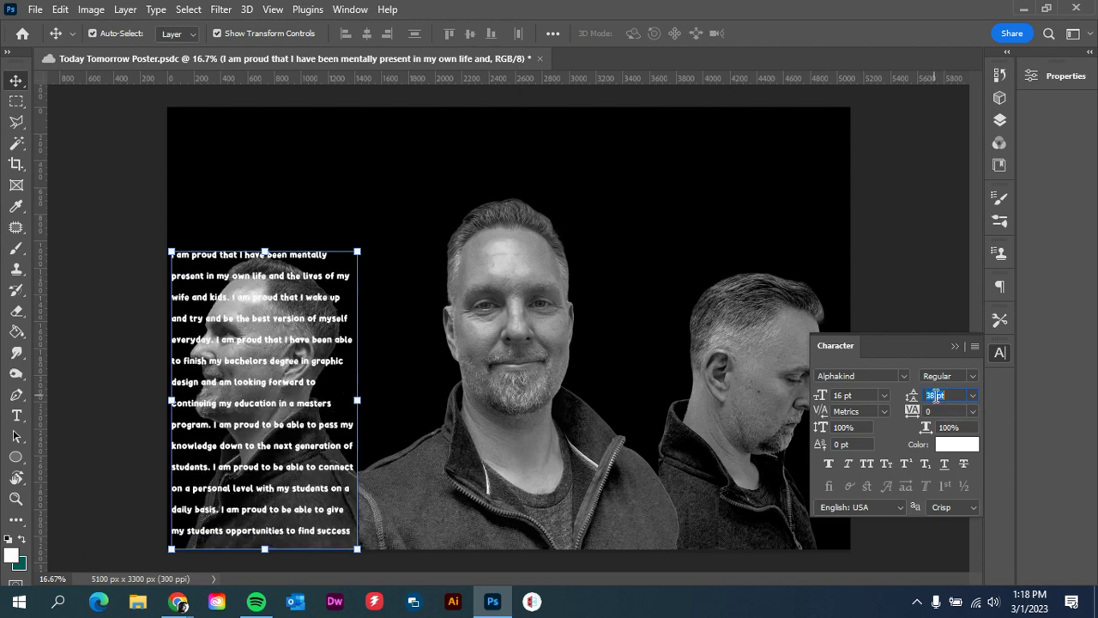
{"action": "key", "text": "Down"}
{"action": "key", "text": "Down"}
{"action": "key", "text": "Down"}
{"action": "key", "text": "Down"}
{"action": "key", "text": "Down"}
{"action": "key", "text": "Down"}
{"action": "key", "text": "Down"}
{"action": "key", "text": "Down"}
{"action": "key", "text": "Down"}
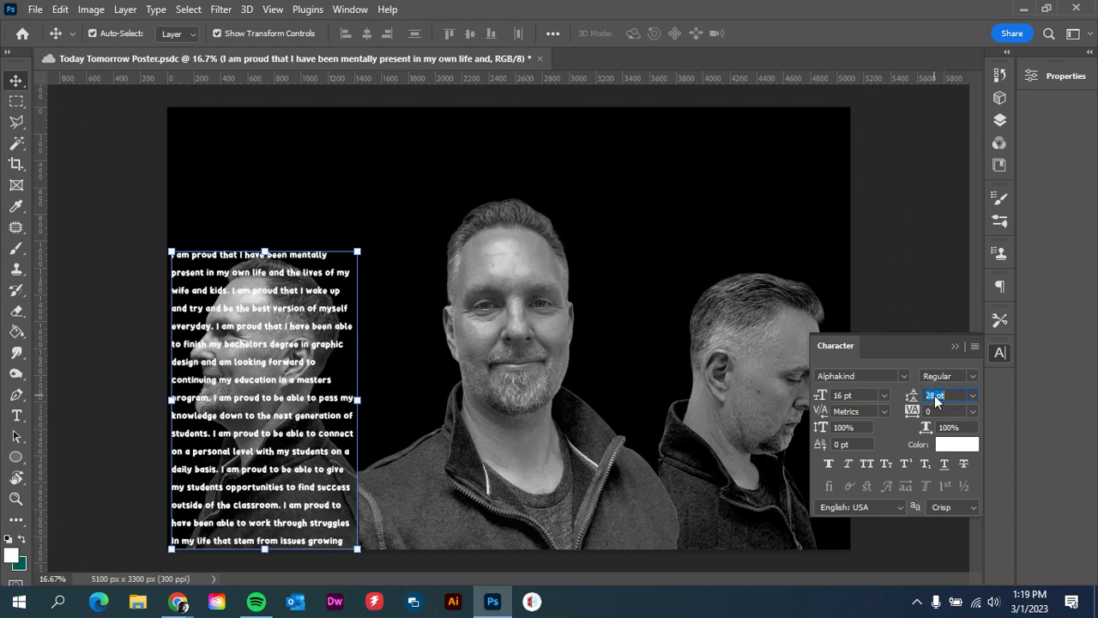
{"action": "key", "text": "Down"}
{"action": "key", "text": "Down"}
{"action": "key", "text": "Down"}
{"action": "key", "text": "Down"}
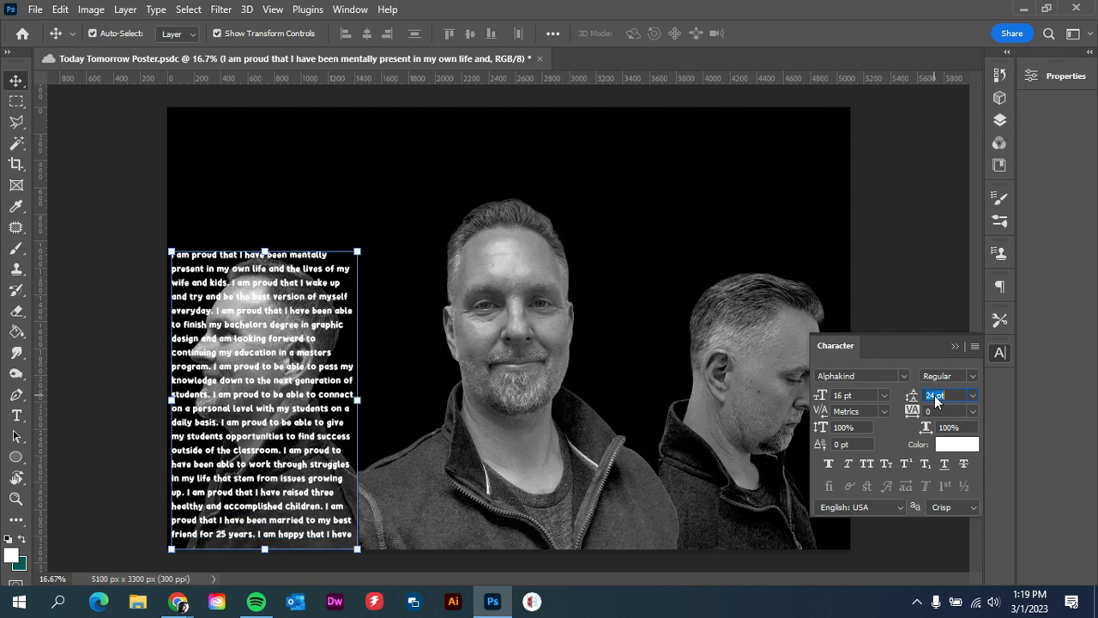
{"action": "key", "text": "Down"}
{"action": "key", "text": "Down"}
{"action": "key", "text": "Down"}
{"action": "key", "text": "Down"}
{"action": "key", "text": "Down"}
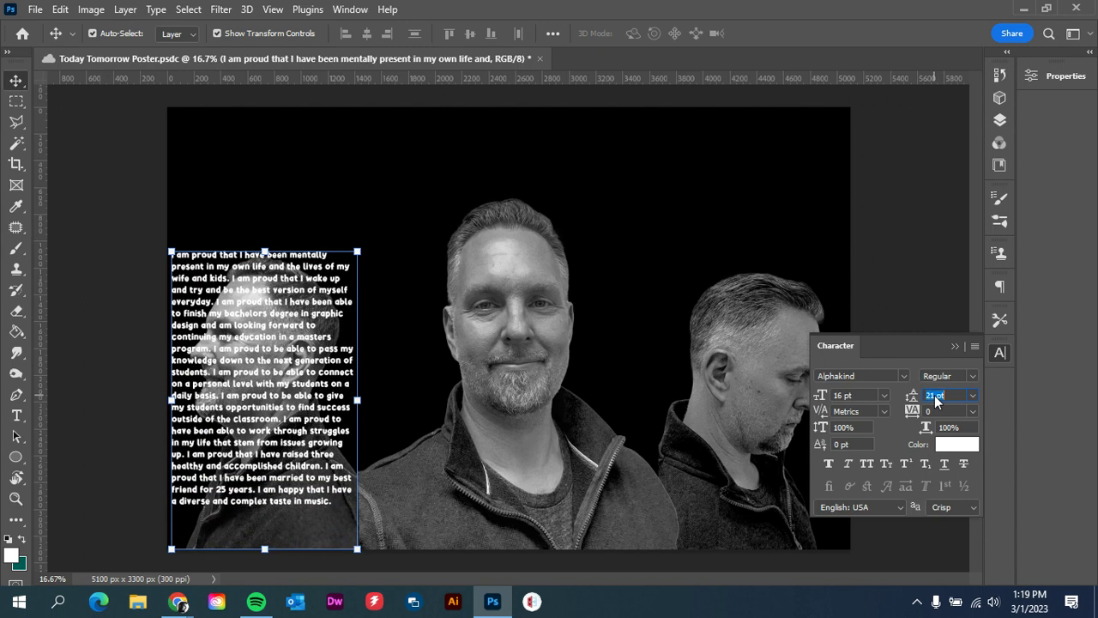
{"action": "key", "text": "Down"}
{"action": "key", "text": "Down"}
{"action": "key", "text": "Down"}
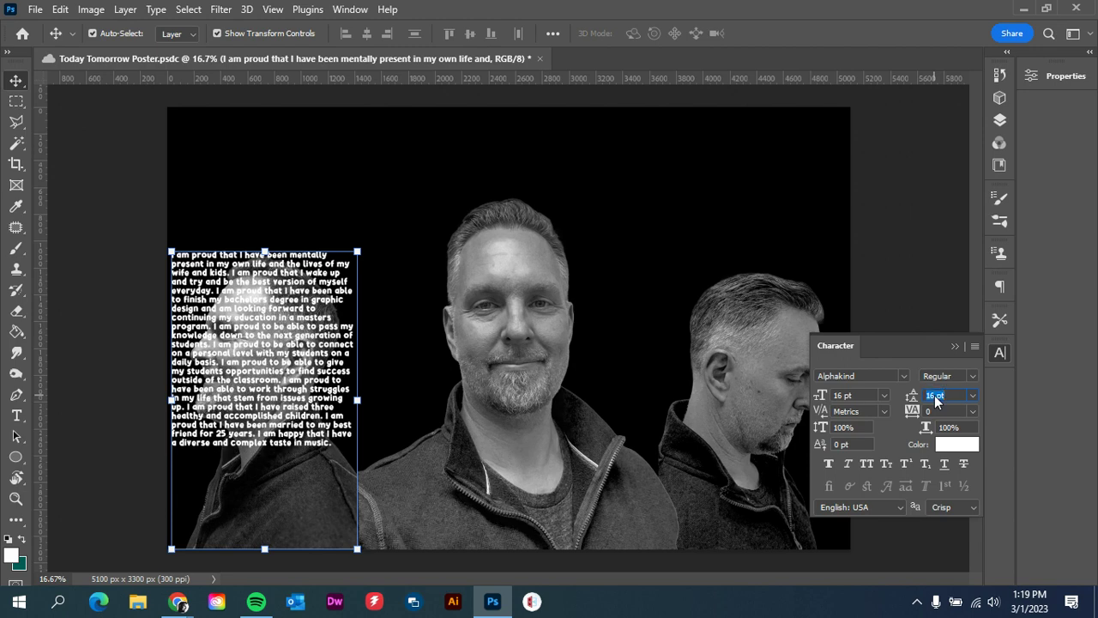
{"action": "key", "text": "Down"}
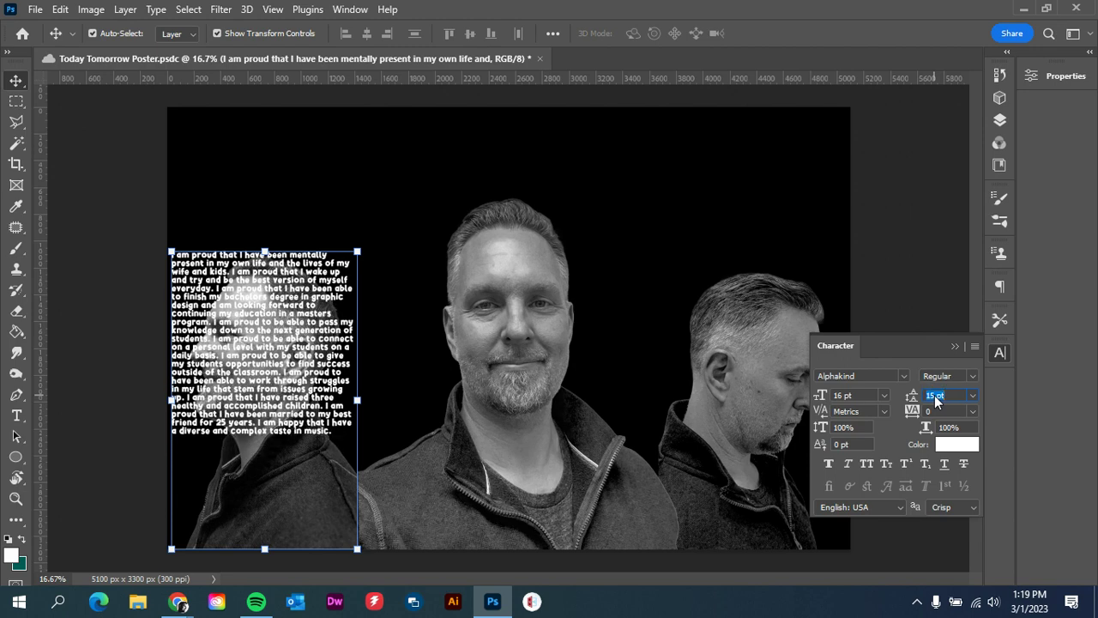
{"action": "key", "text": "Down"}
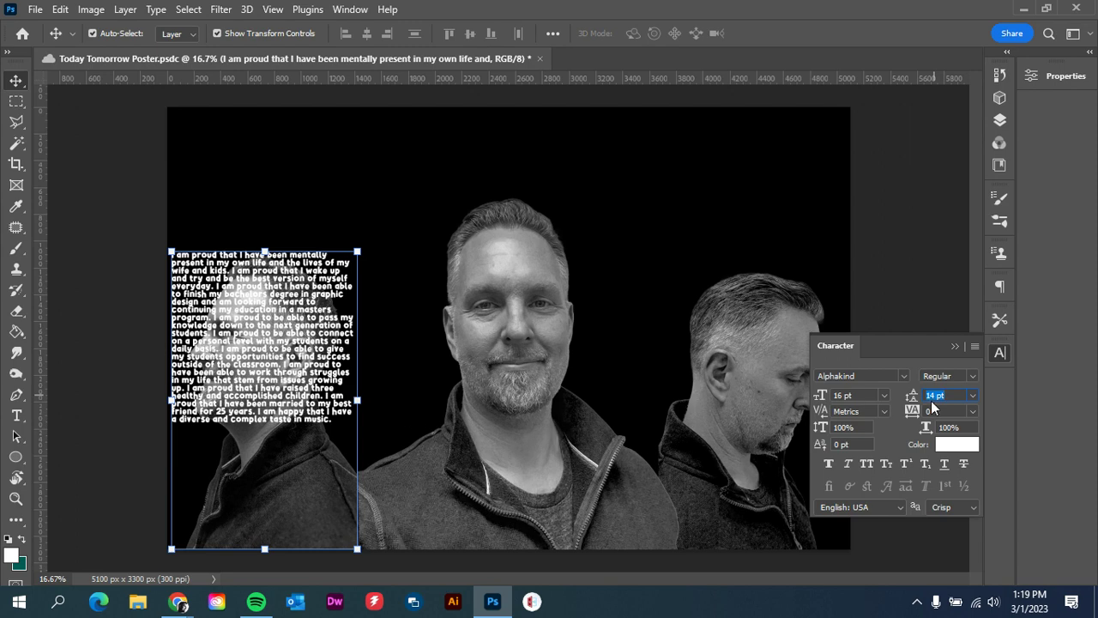
{"action": "key", "text": "Down"}
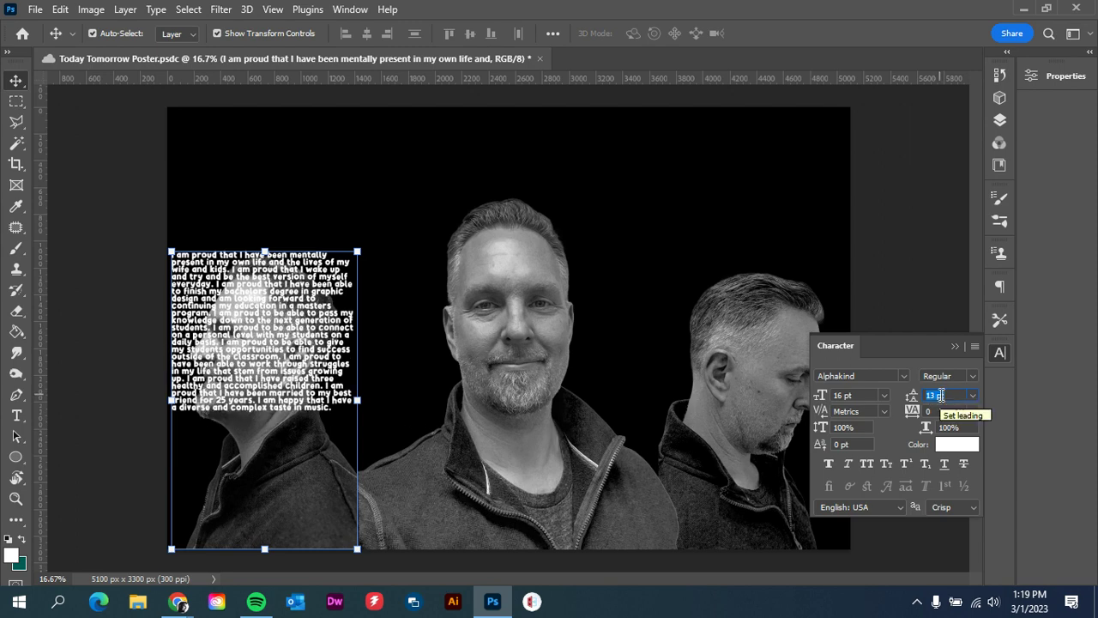
{"action": "key", "text": "Down"}
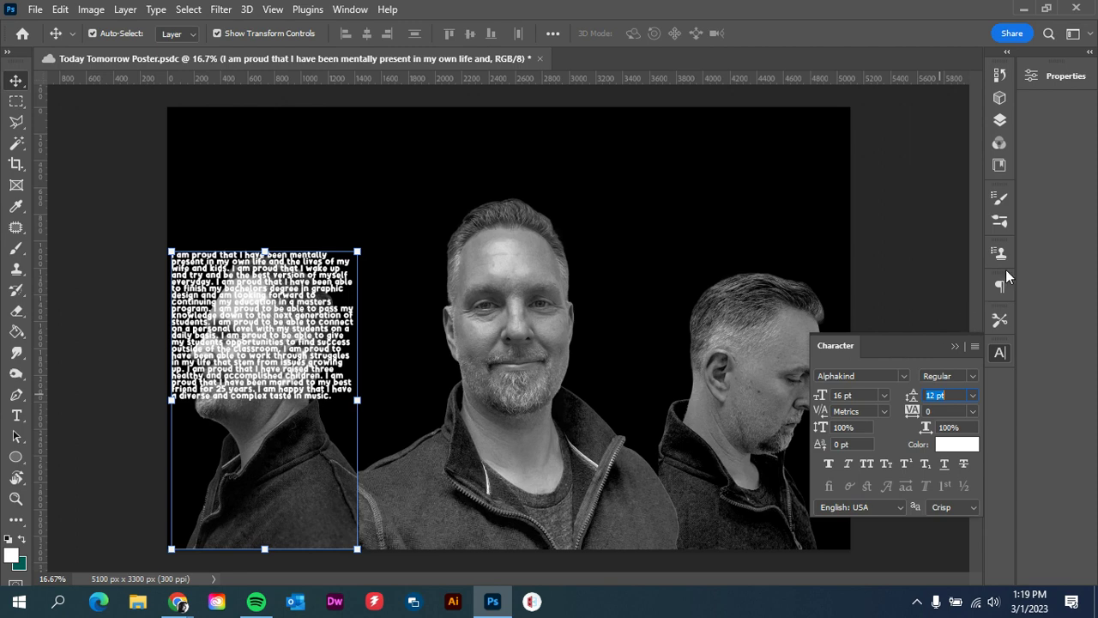
Step: Dock the Paragraph panel beneath the Character panel and expand it
{"action": "left_click_drag", "start_coordinate": [1000, 288], "coordinate": [948, 287]}
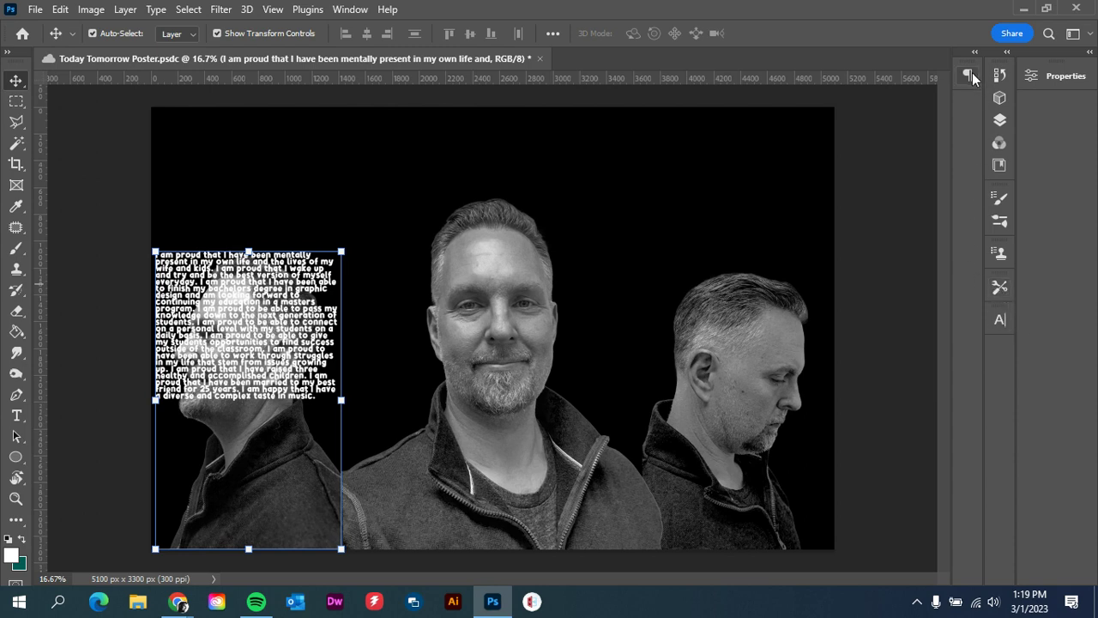
{"action": "left_click_drag", "start_coordinate": [968, 75], "coordinate": [1002, 356]}
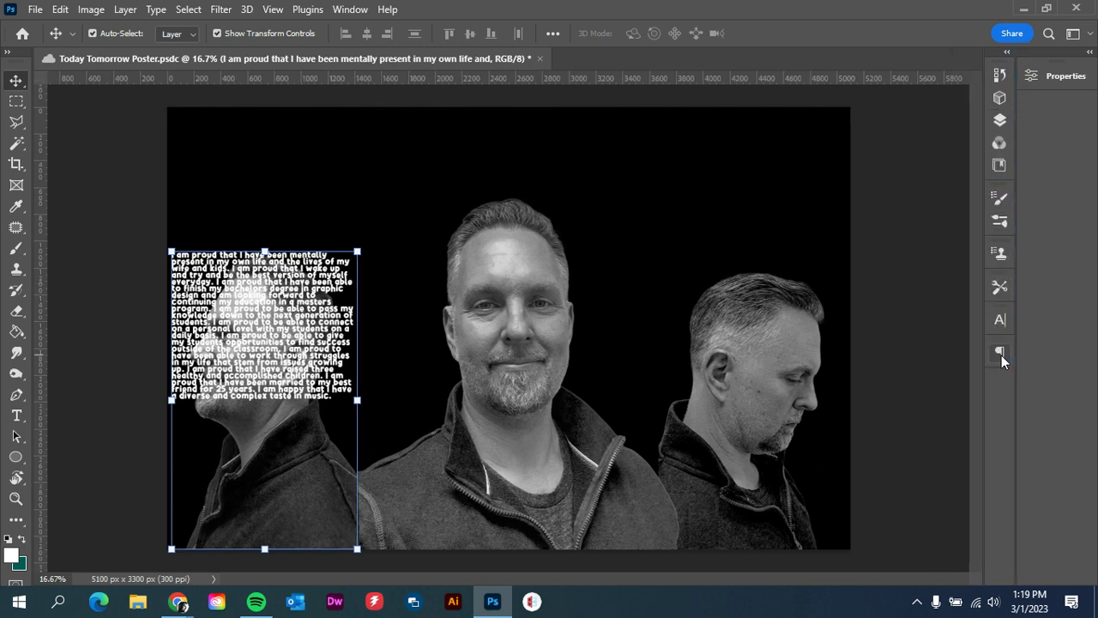
{"action": "left_click", "coordinate": [1002, 354]}
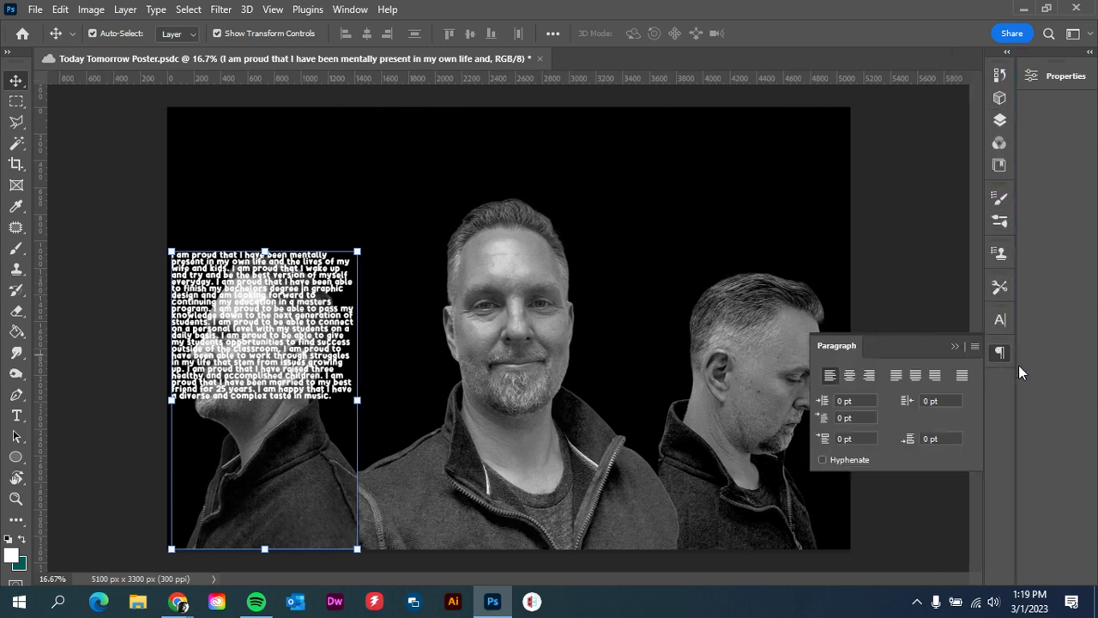
Step: Center-align the paragraph, after briefly trying Justify All
{"action": "left_click", "coordinate": [850, 376]}
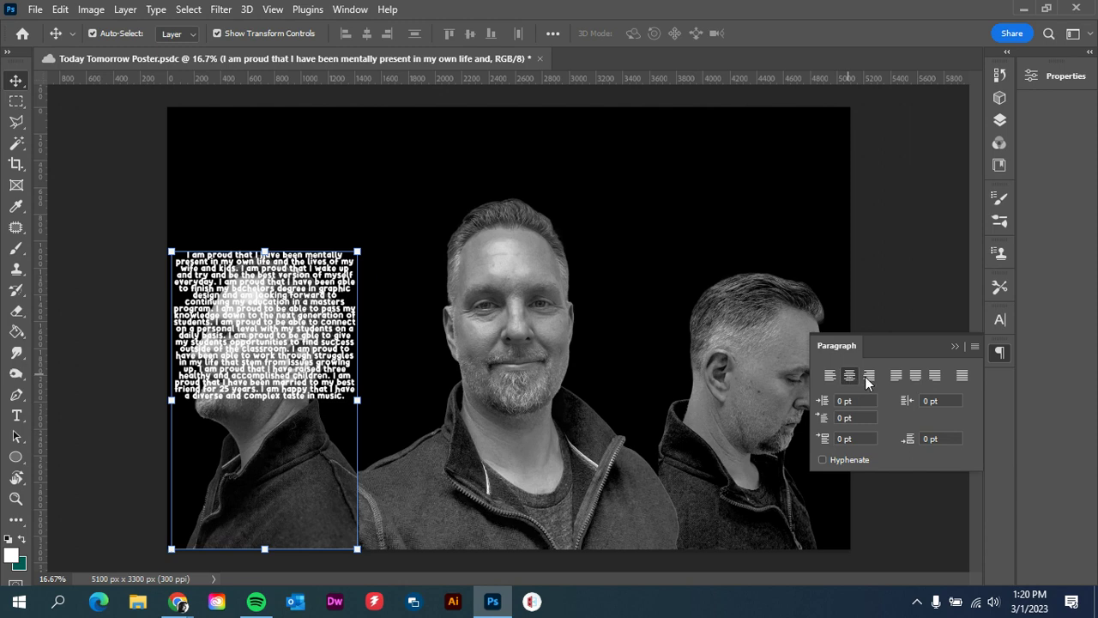
{"action": "left_click", "coordinate": [959, 376]}
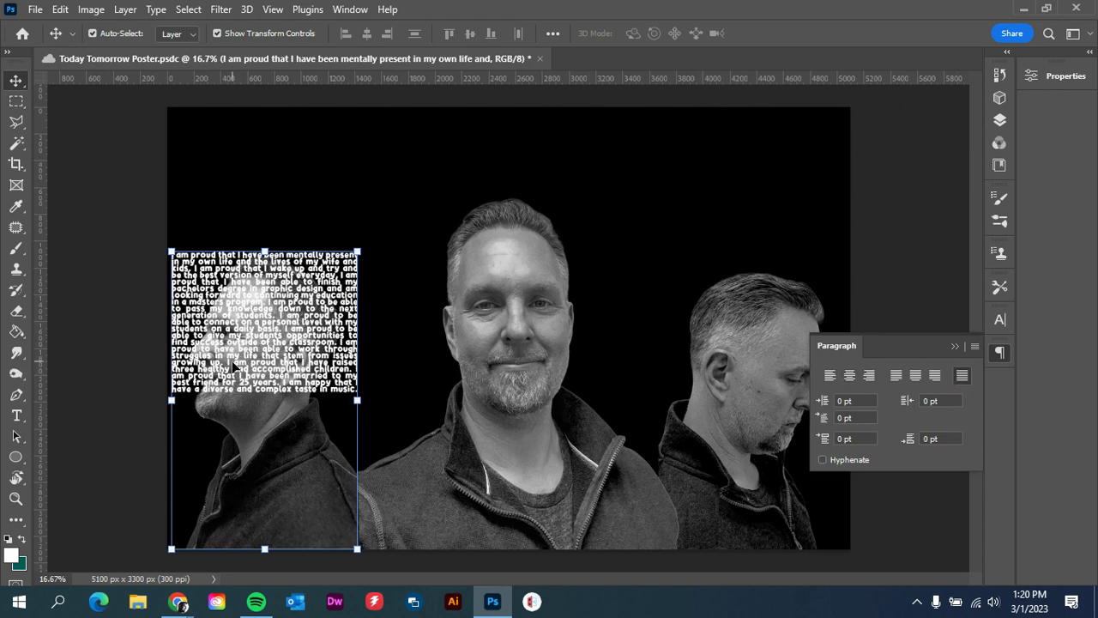
{"action": "left_click", "coordinate": [852, 377]}
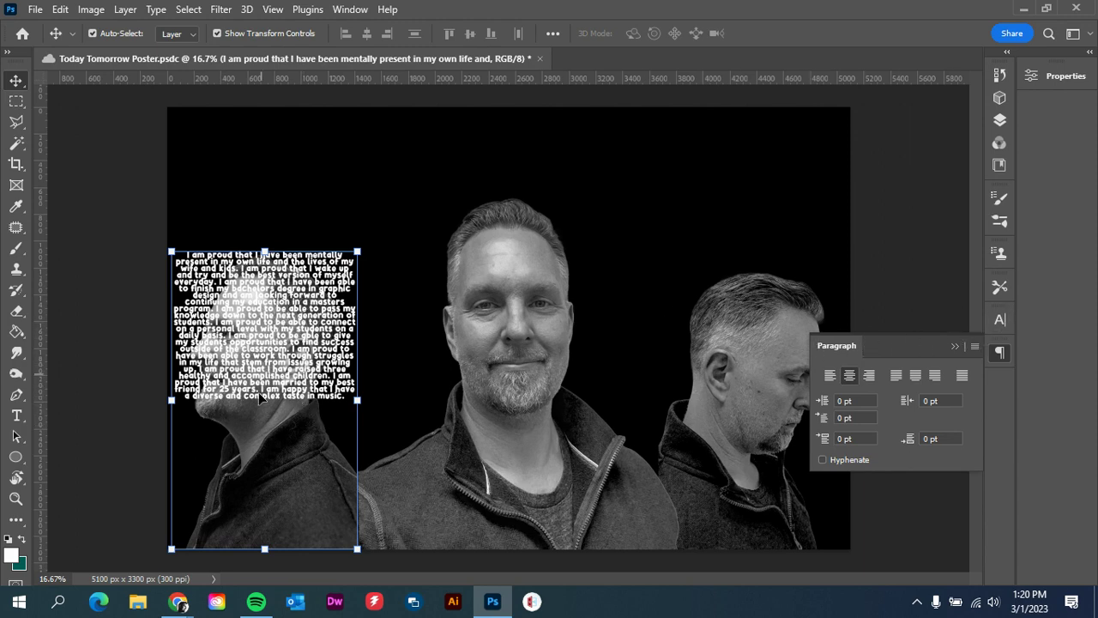
Step: Save the poster and select the whole paragraph with the Type tool
{"action": "key", "text": "ctrl+s"}
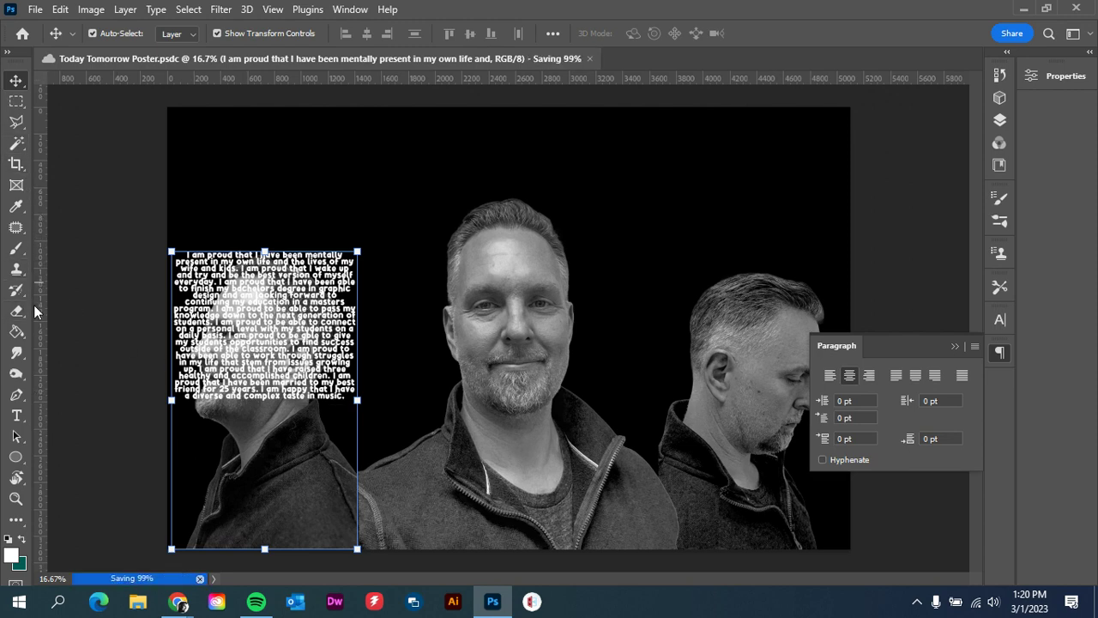
{"action": "left_click", "coordinate": [16, 417]}
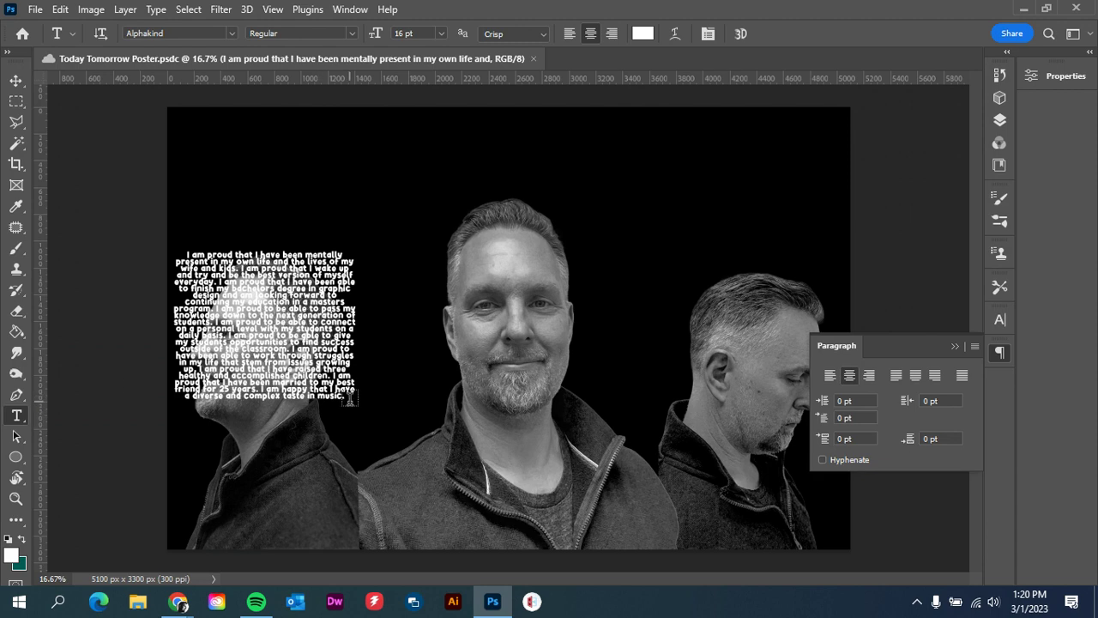
{"action": "left_click_drag", "start_coordinate": [341, 397], "coordinate": [145, 229]}
{"action": "key", "text": "ctrl+c"}
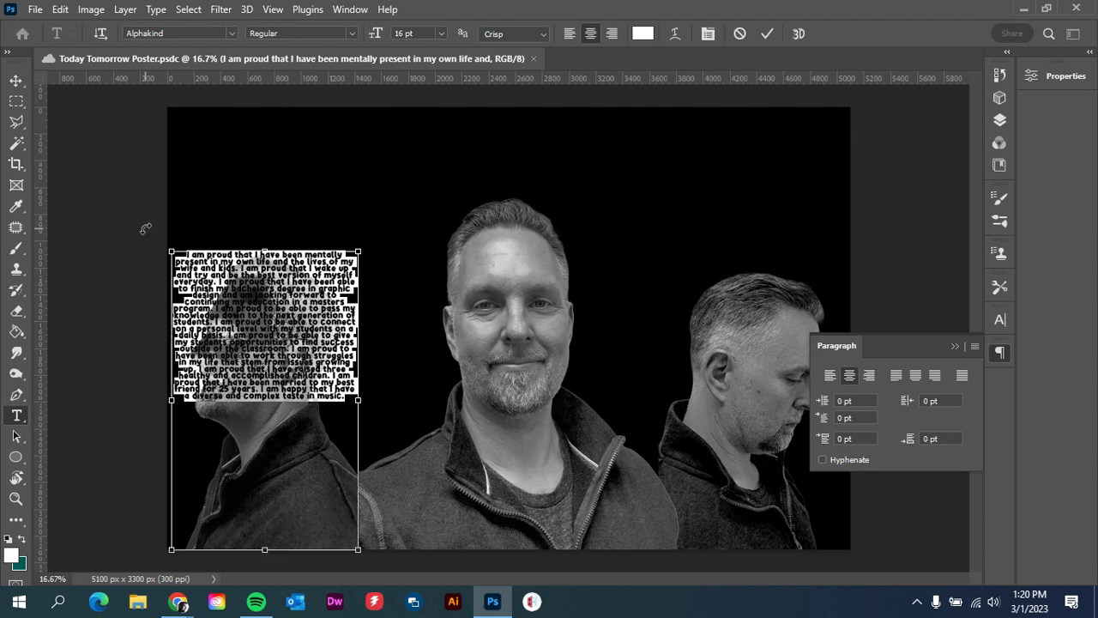
Step: Paste the paragraph twice at its end so the text fills the frame, and commit
{"action": "key", "text": "Right"}
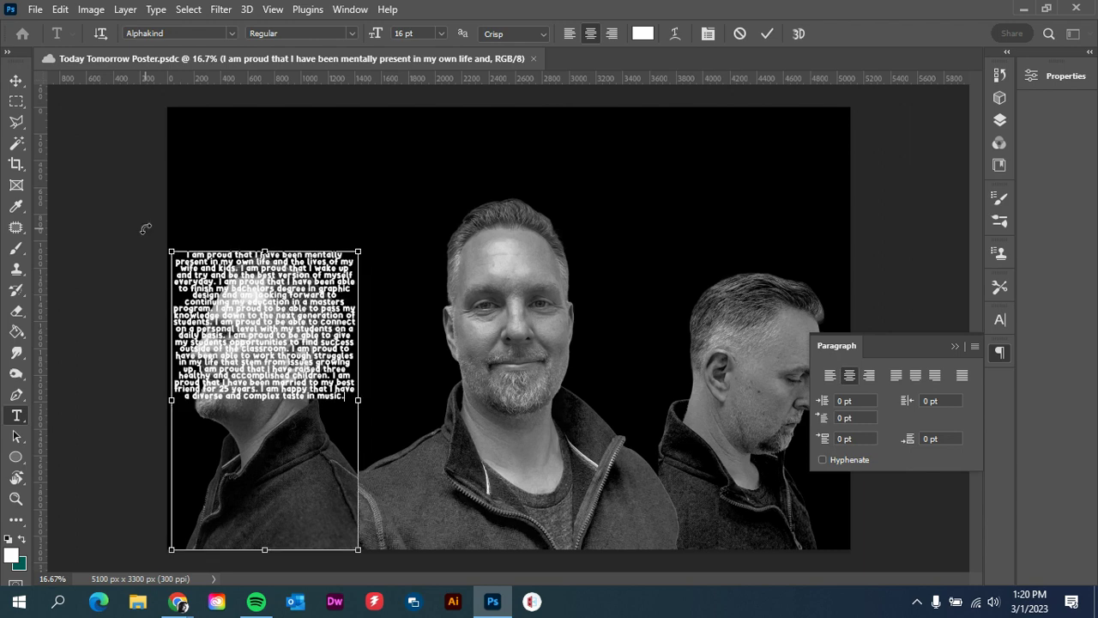
{"action": "key", "text": "ctrl+v"}
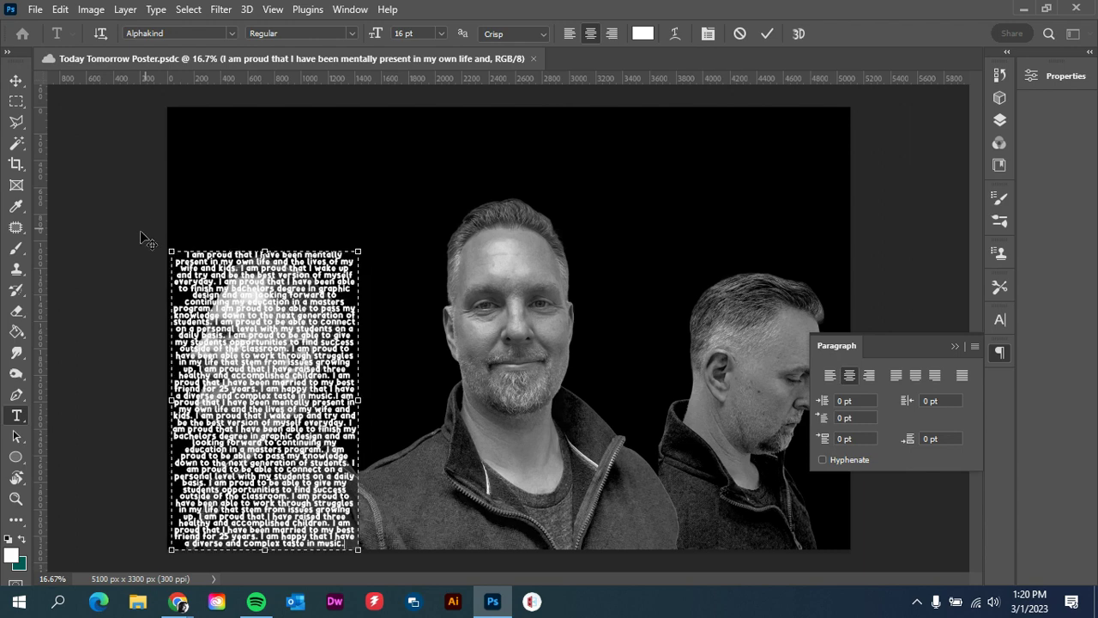
{"action": "key", "text": "ctrl+v"}
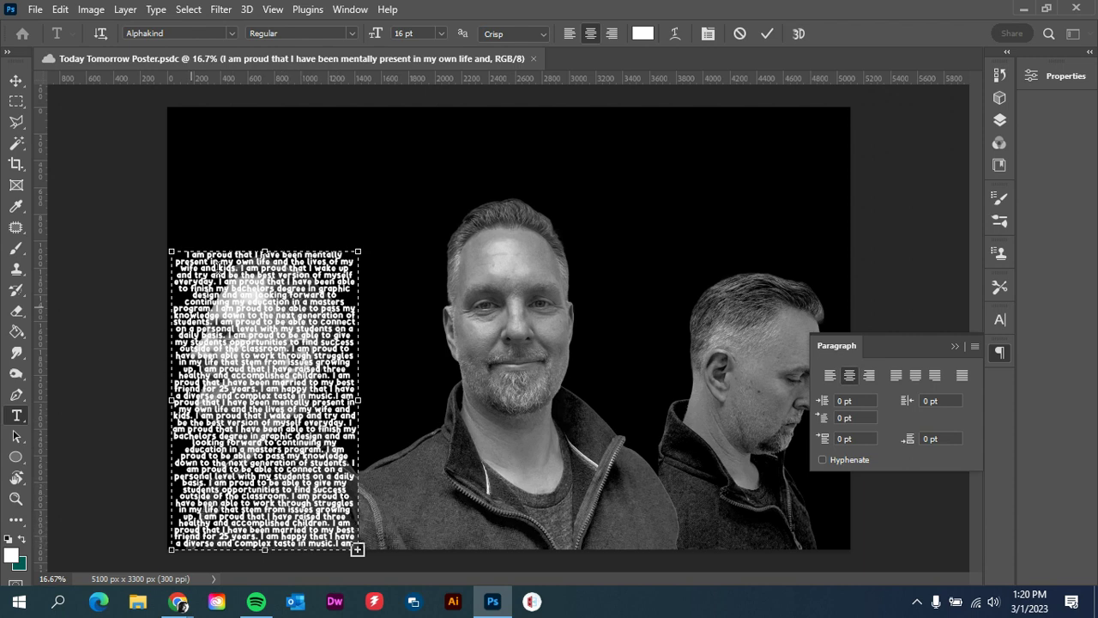
{"action": "left_click", "coordinate": [18, 81]}
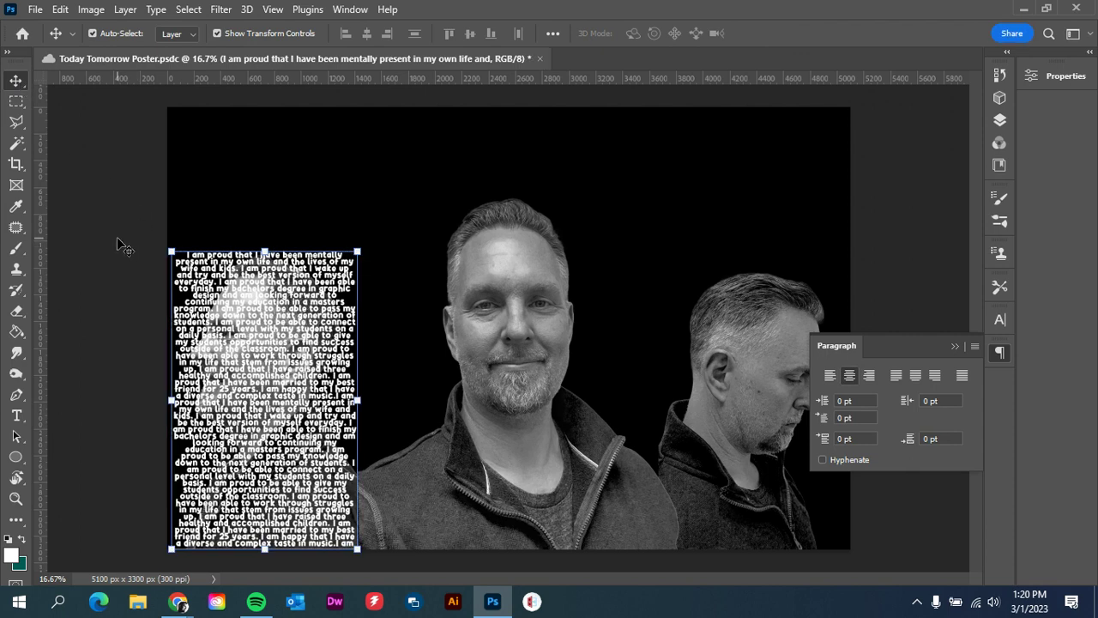